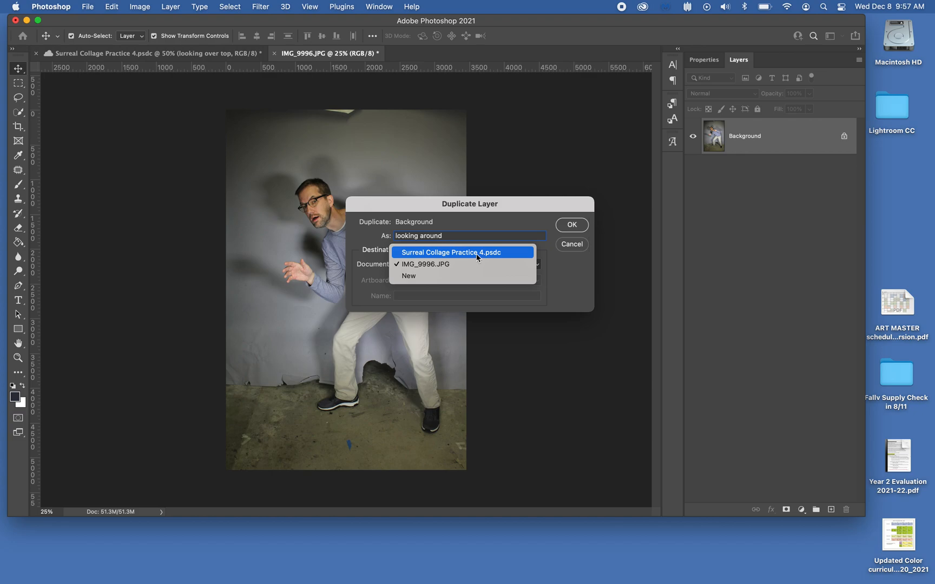
Duplicate the photo's background layer as 'looking around' into Surreal Collage Practice 4.psdc and close the source image.
click(568, 225)
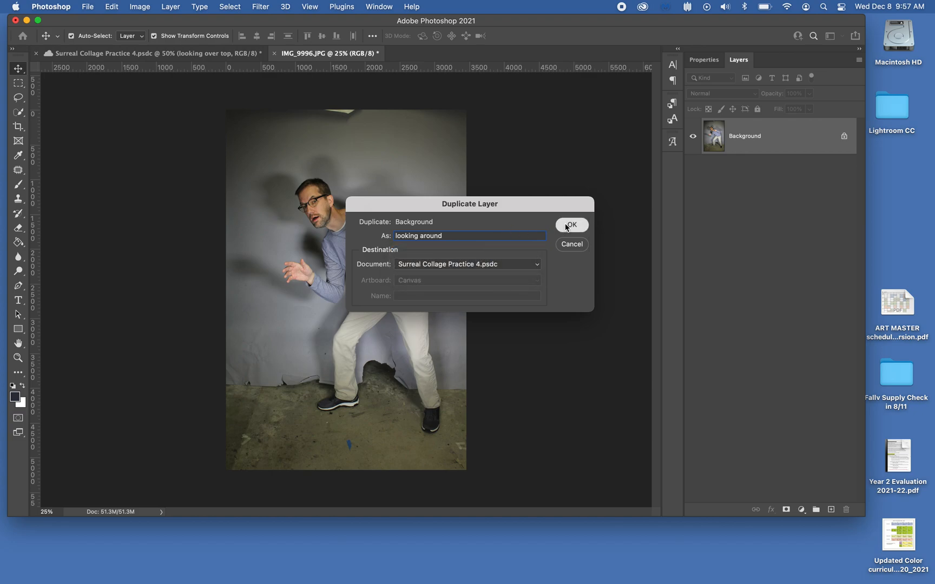
click(269, 53)
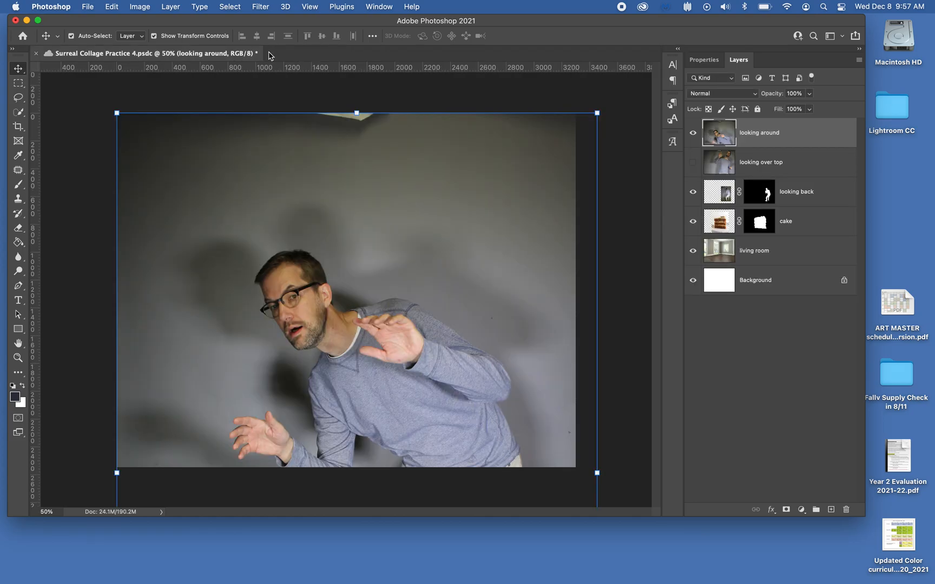
Hide the looking around layer and show and select the looking over top layer.
click(693, 134)
click(694, 162)
click(694, 134)
click(694, 134)
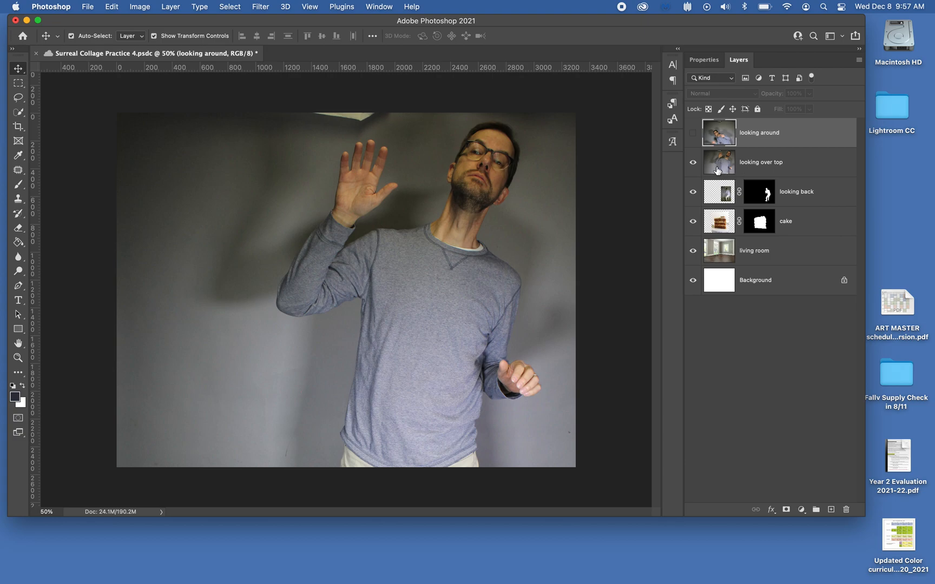
click(753, 164)
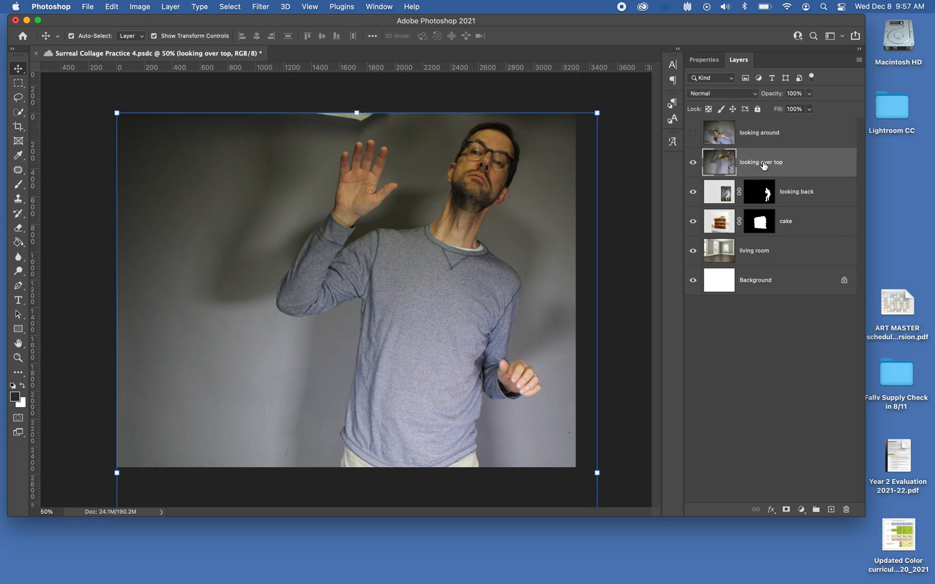
Inspect the looking back and cake layers by selecting them in turn, returning to looking over top.
click(795, 140)
click(792, 163)
click(795, 191)
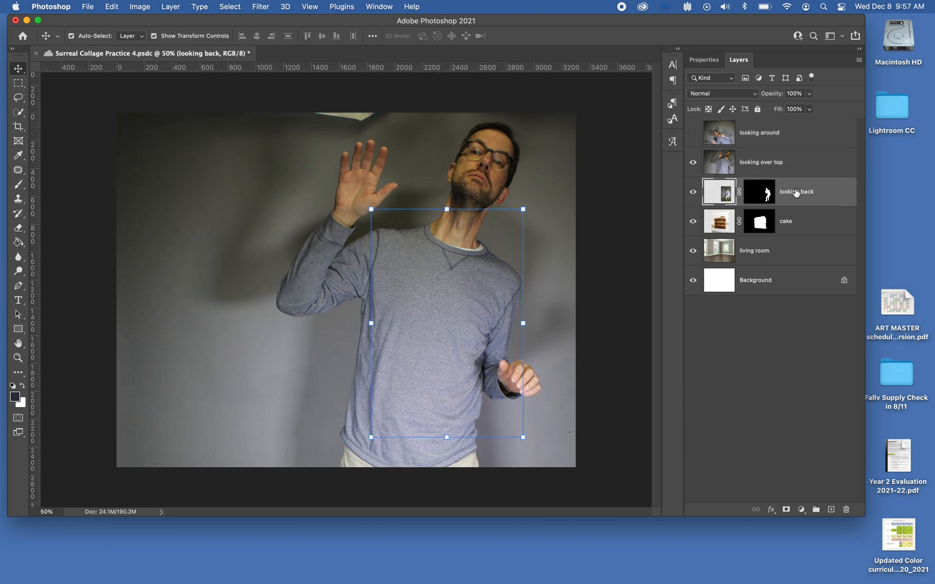
click(796, 226)
click(794, 194)
click(794, 162)
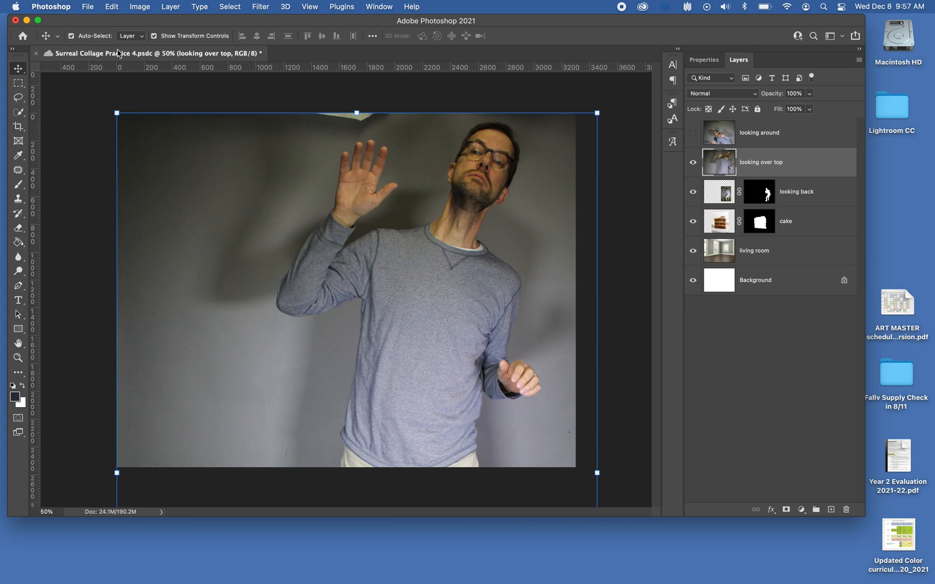
Scale the looking over top layer to about 34% and position it in front of the cake.
click(154, 36)
click(154, 37)
click(154, 36)
click(154, 36)
drag(117, 114, 255, 321)
drag(355, 392, 258, 229)
drag(158, 159, 261, 313)
drag(338, 372, 301, 193)
drag(224, 144, 295, 229)
drag(354, 303, 338, 222)
drag(448, 157, 435, 177)
drag(410, 216, 417, 220)
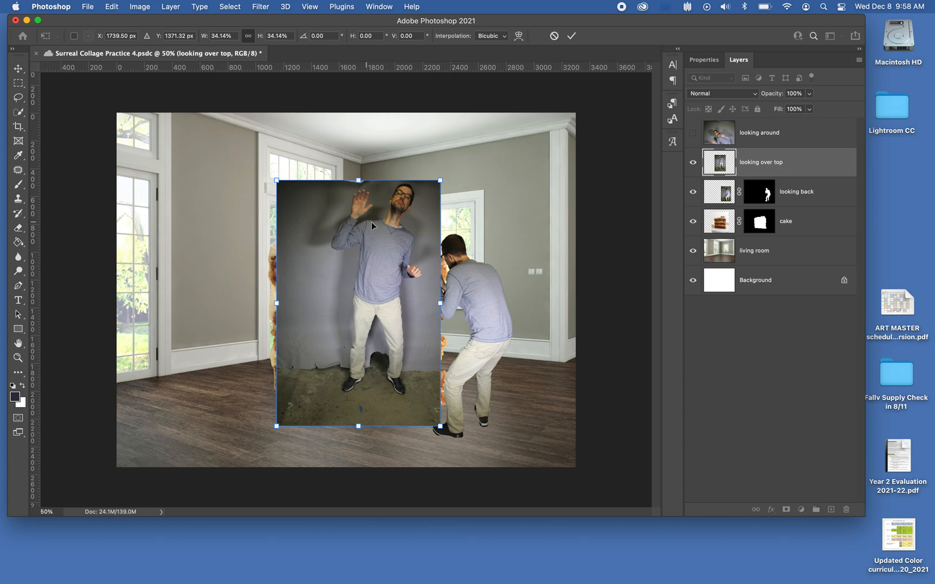
click(571, 37)
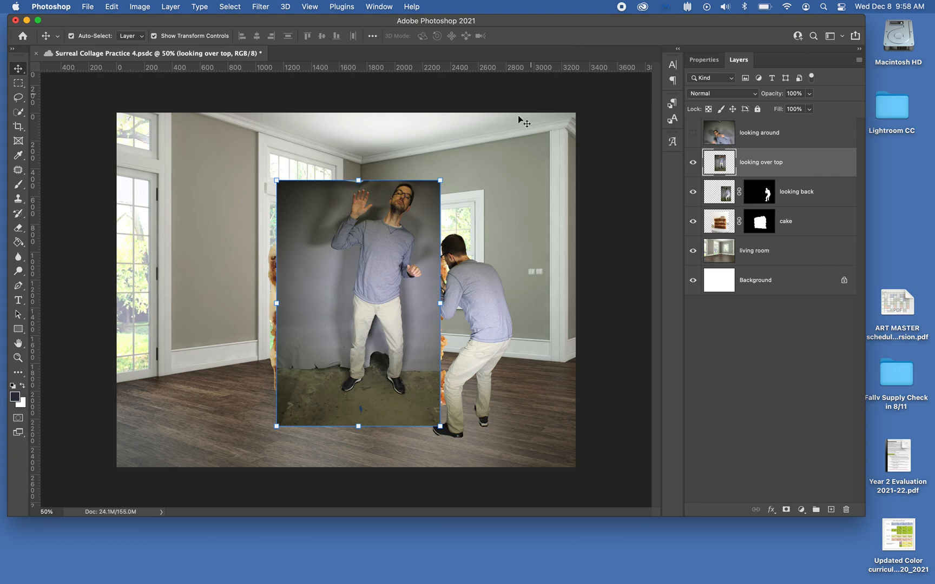
Open Select and Mask on the looking over top layer and run Select Subject.
click(228, 8)
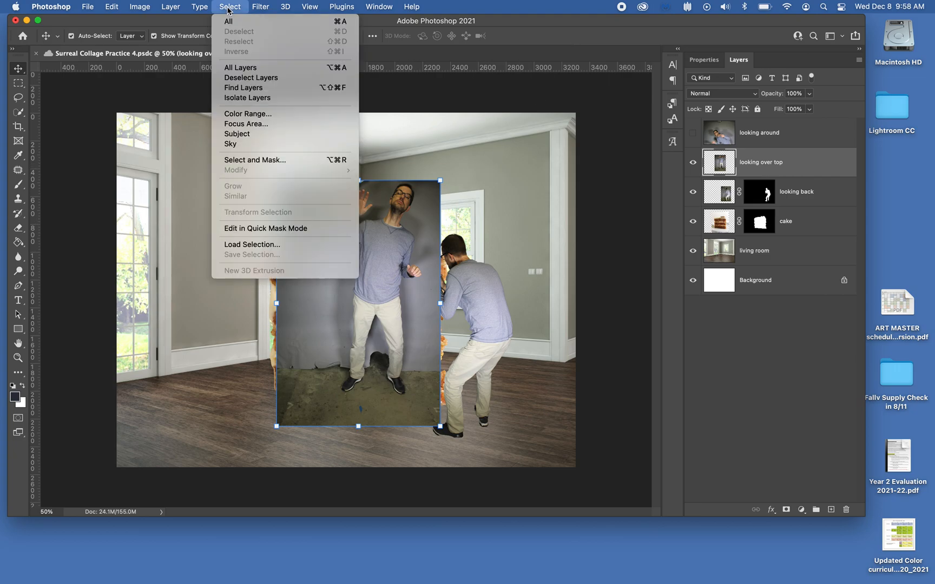
click(280, 160)
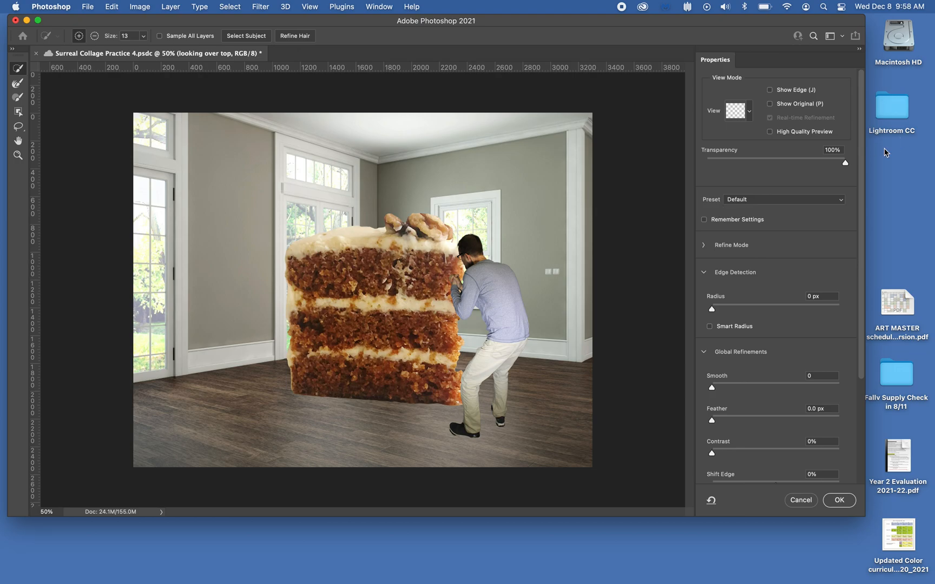
drag(847, 167, 689, 167)
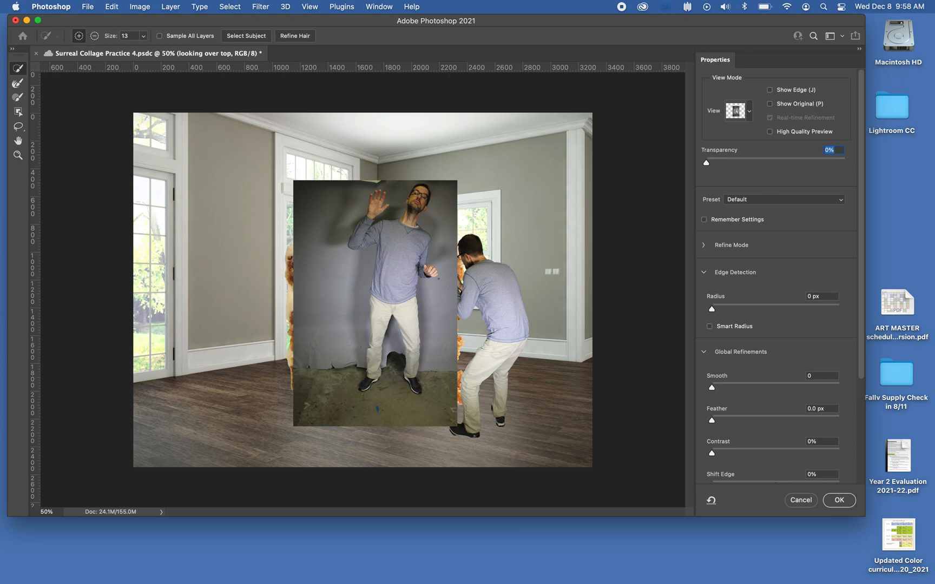
click(254, 36)
drag(706, 162, 862, 167)
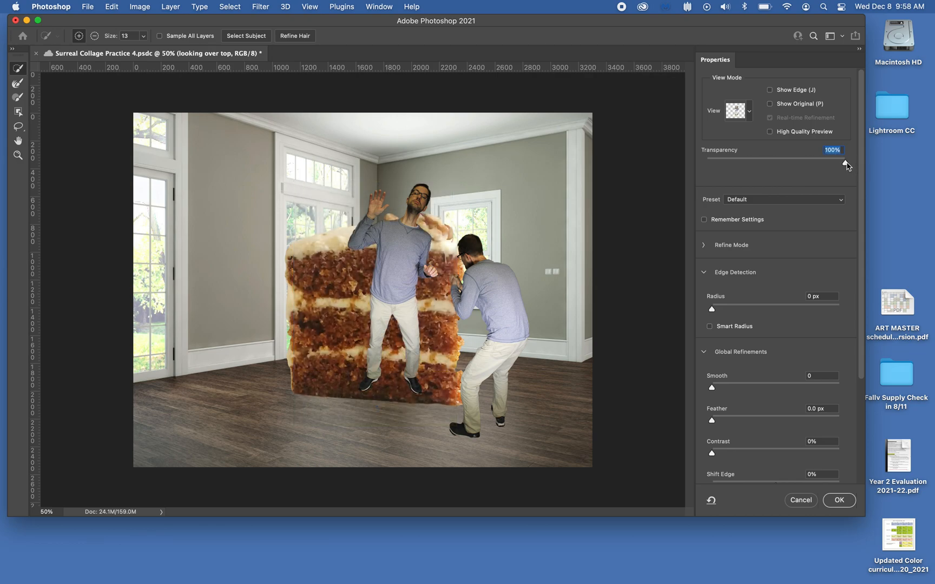
Switch the mask view mode to Black & White and zoom to 100%.
click(750, 112)
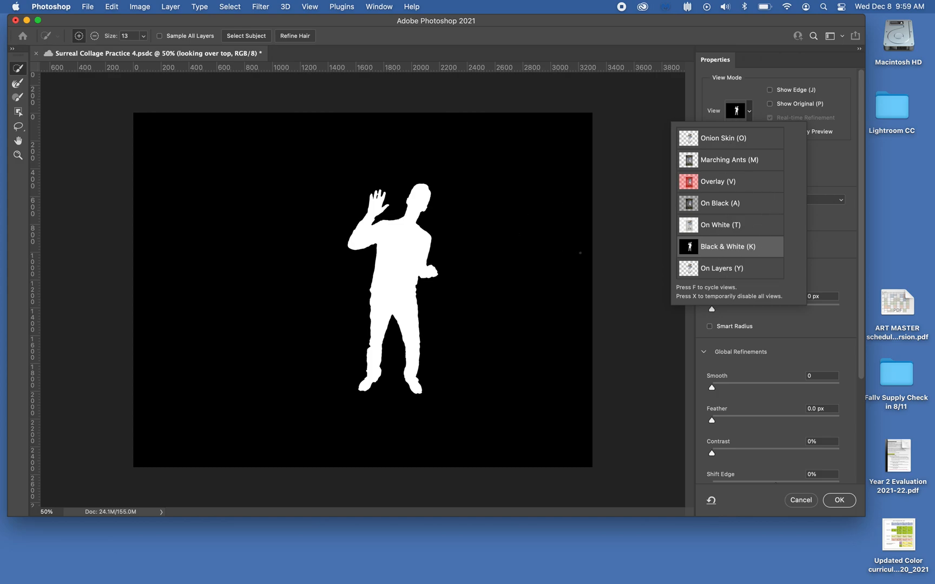
click(614, 243)
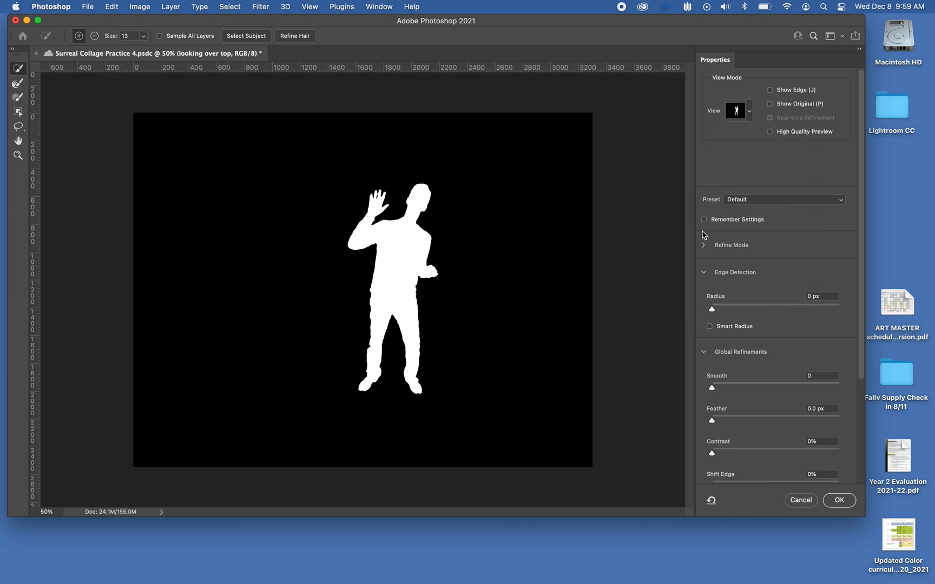
scroll(727, 220, down, 5)
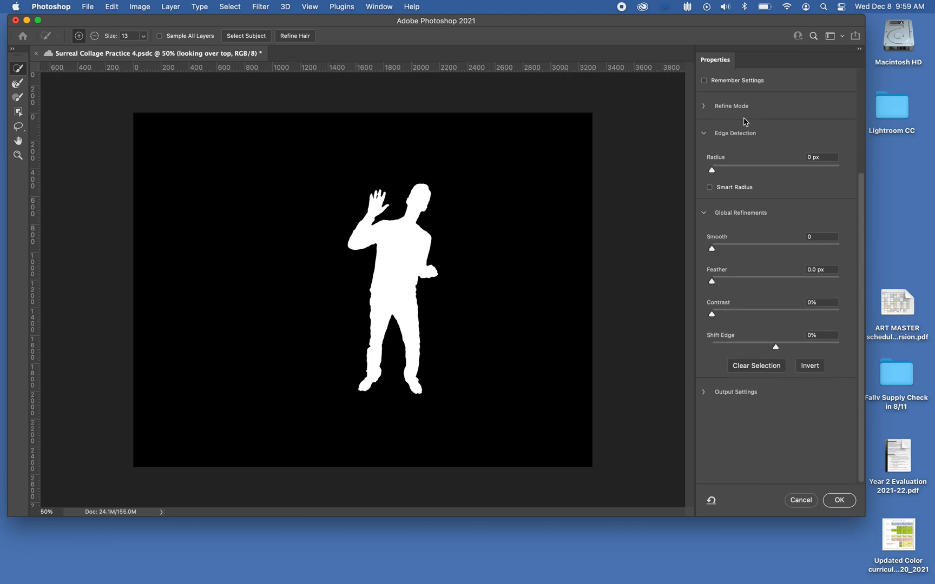
scroll(734, 186, up, 5)
scroll(740, 237, down, 5)
key(super+1)
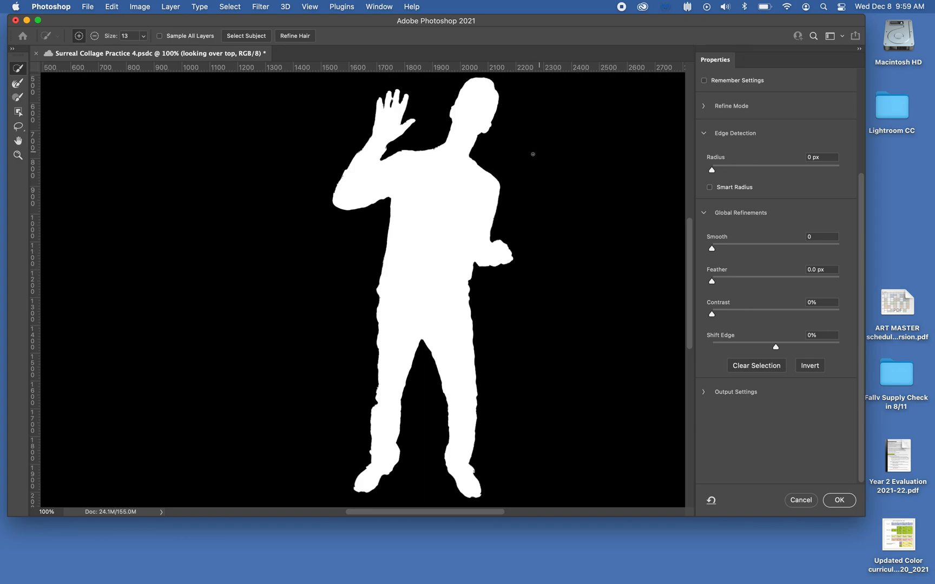
mouse_move(524, 157)
mouse_down()
mouse_move(526, 192)
mouse_move(522, 160)
mouse_move(516, 181)
mouse_move(513, 171)
mouse_up()
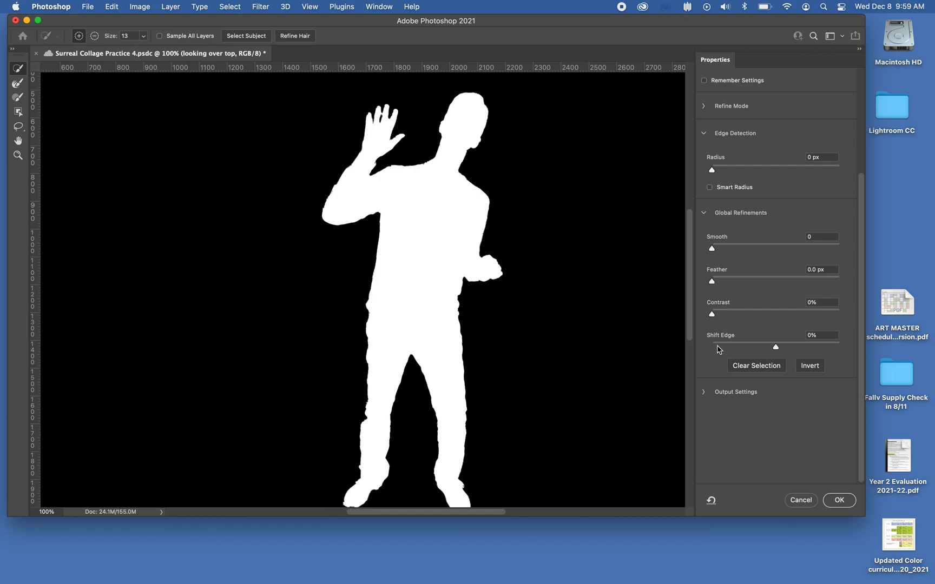
Set the mask's Smooth to 7 and Feather to 0.8 px.
drag(714, 251, 847, 254)
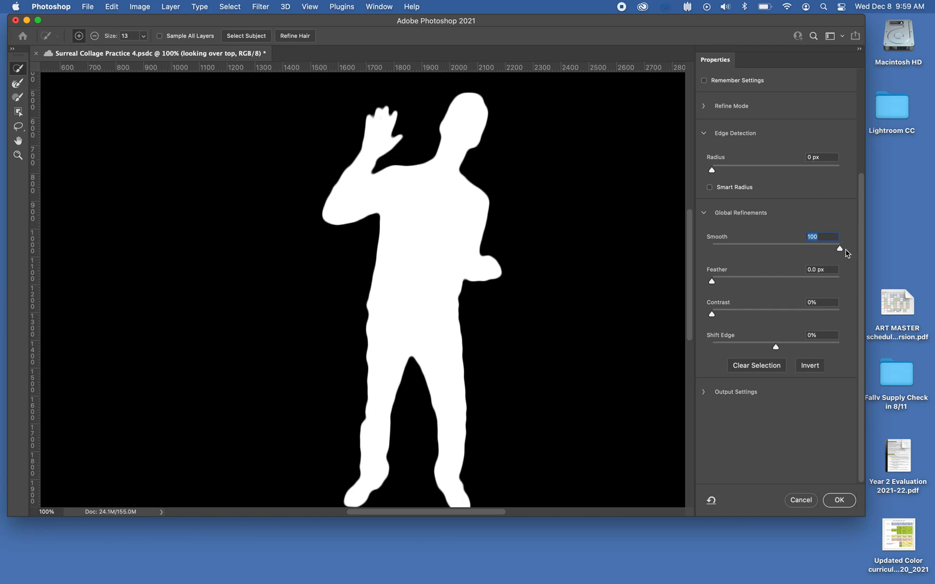
drag(839, 248, 721, 248)
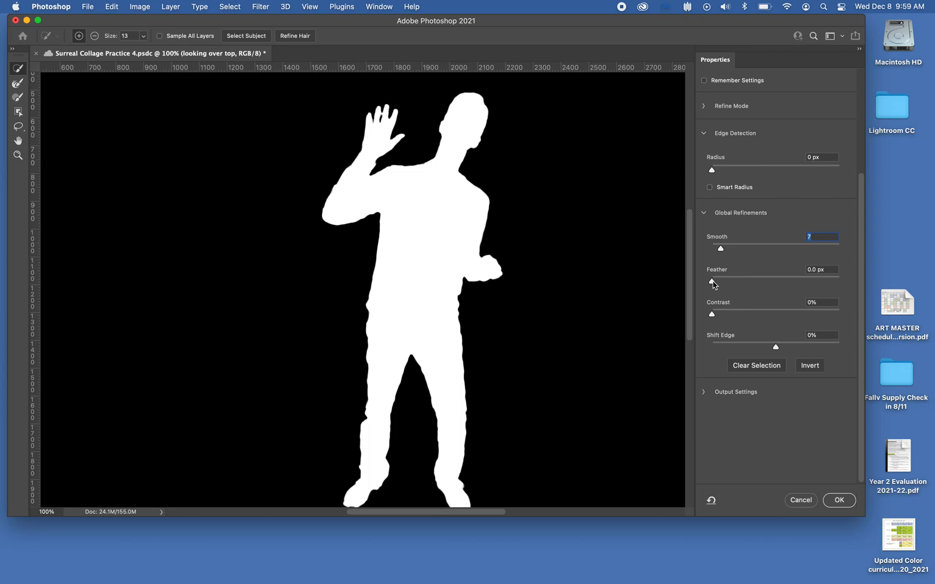
drag(714, 285, 773, 289)
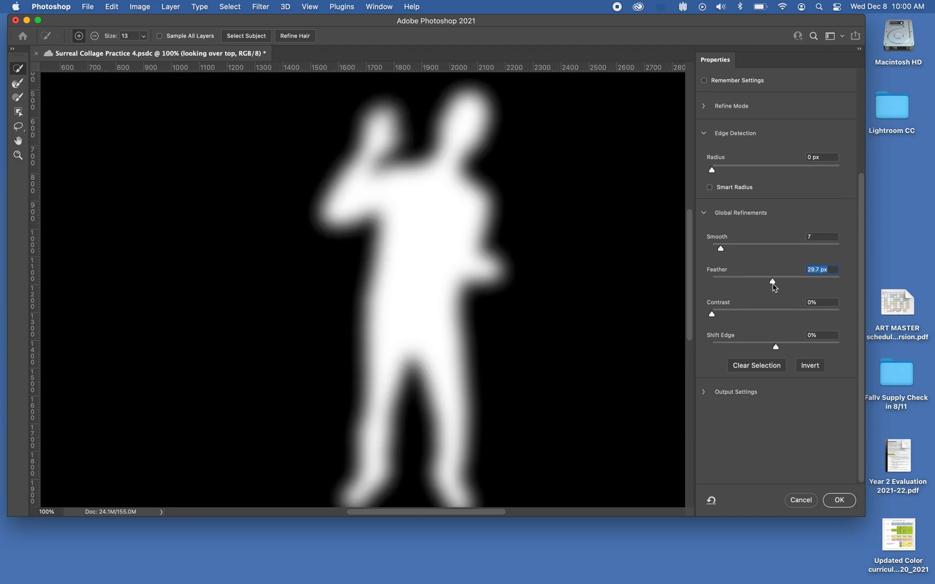
drag(773, 284, 718, 282)
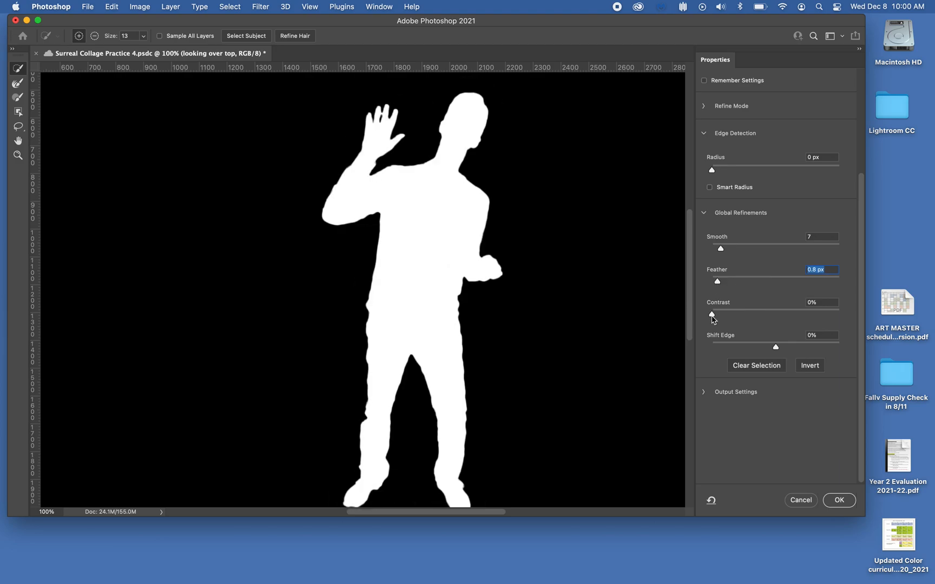
Set the mask's Contrast to 7% and Shift Edge to +7%.
drag(712, 317, 774, 317)
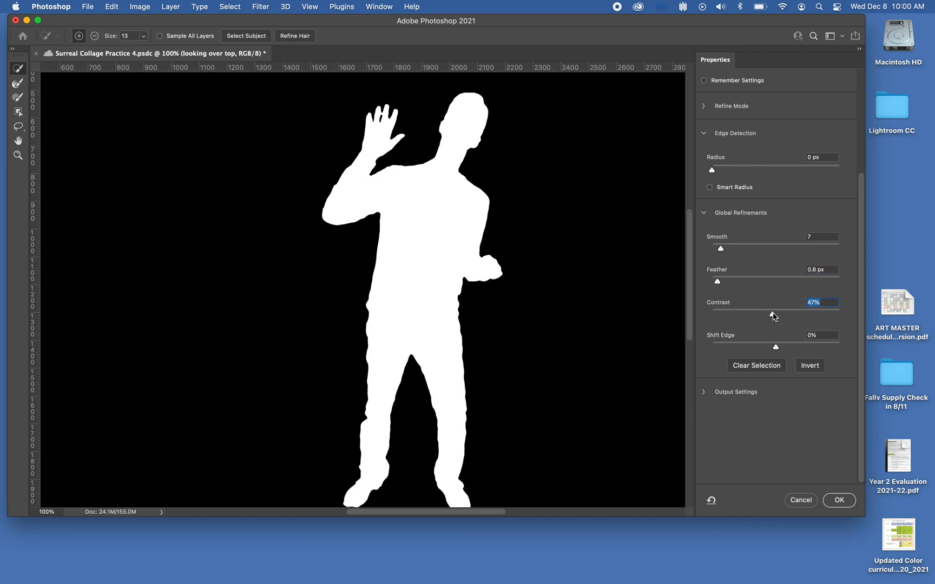
drag(773, 317, 722, 317)
drag(777, 350, 839, 349)
drag(839, 349, 701, 347)
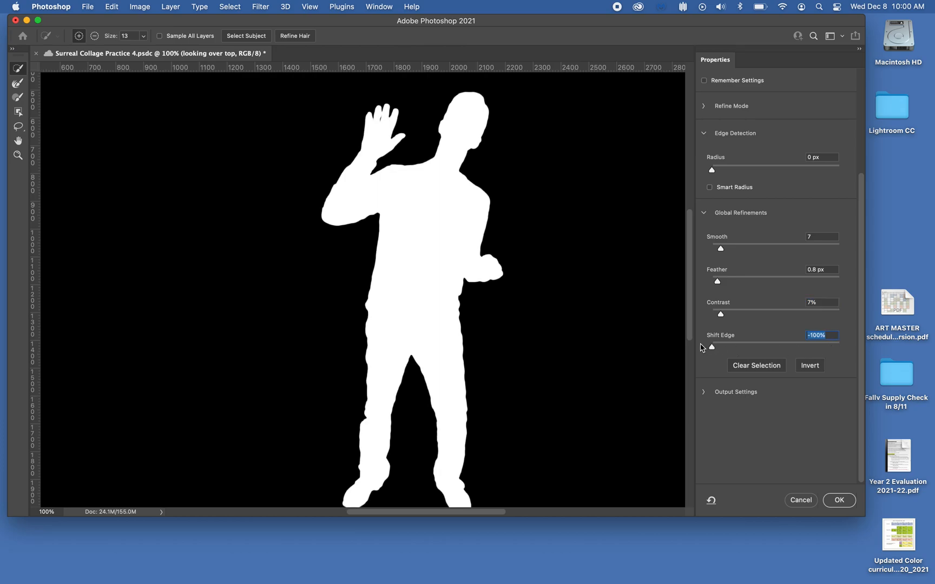
drag(713, 349, 780, 348)
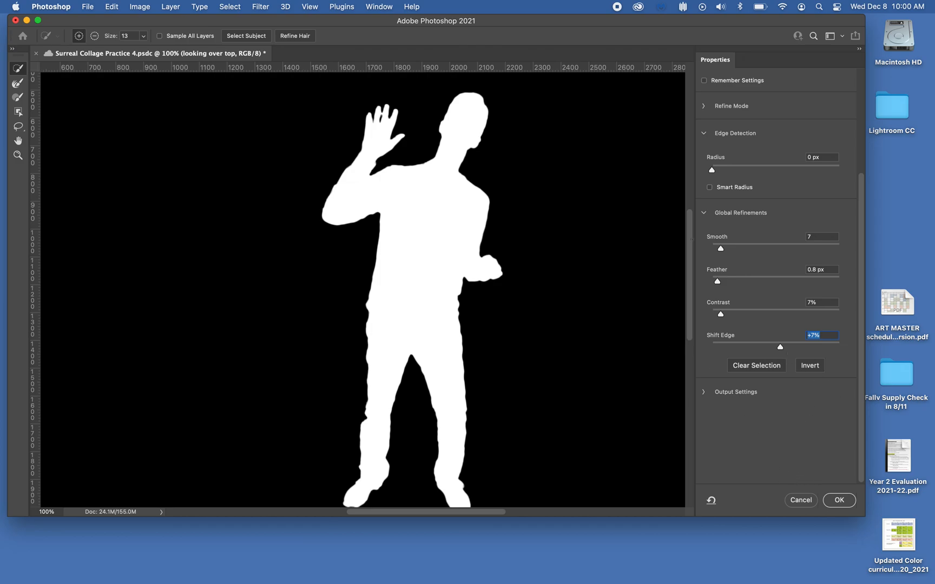
Switch the mask view mode to Onion Skin.
scroll(795, 234, up, 5)
click(749, 113)
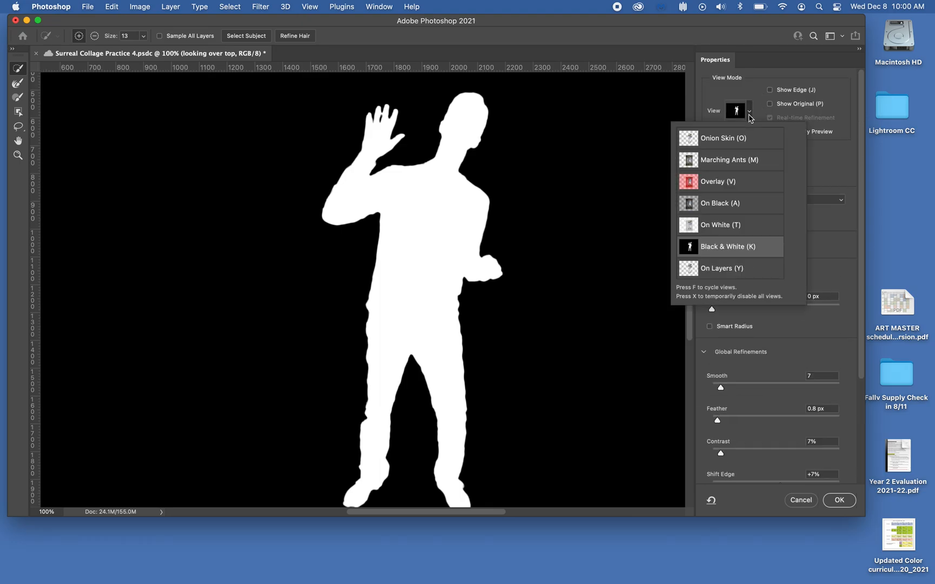
click(723, 140)
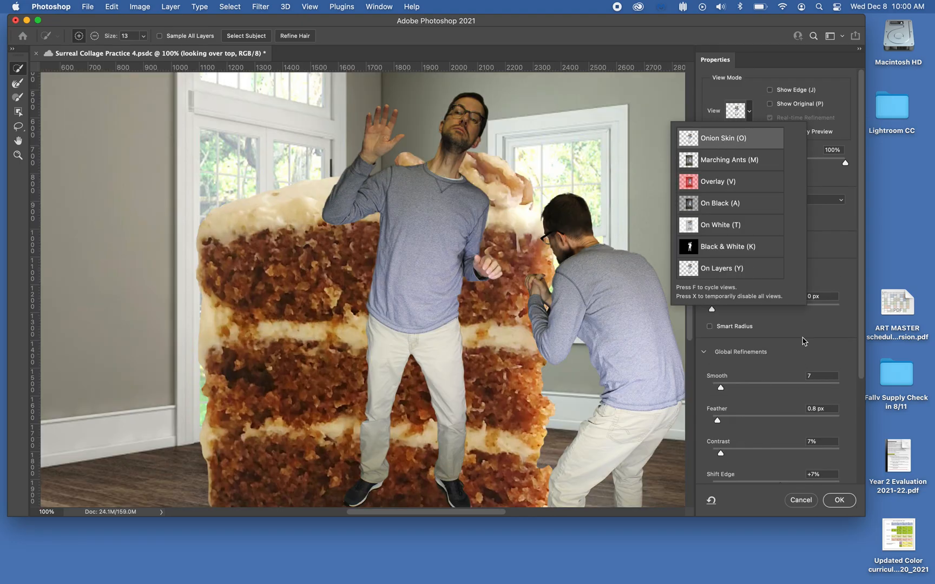
click(829, 355)
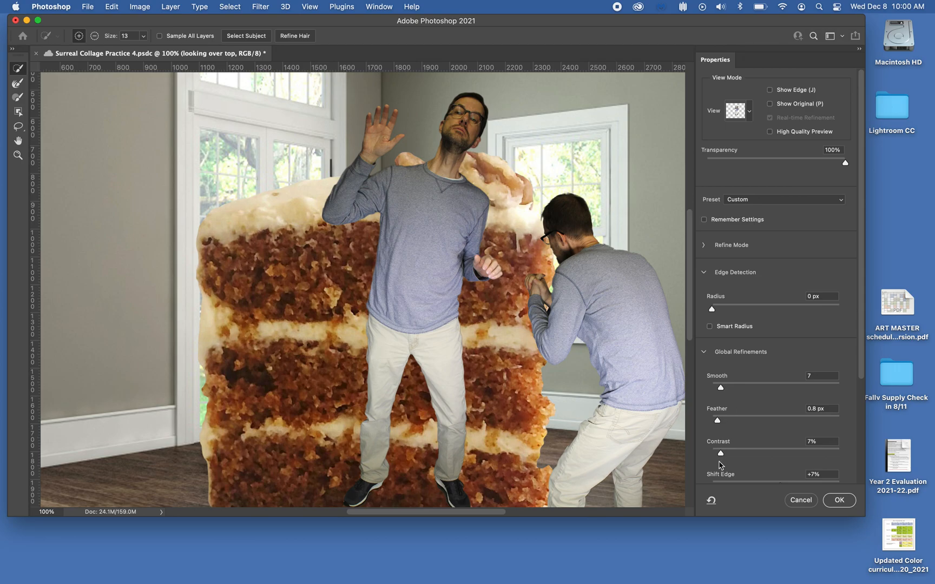
Set the mask's Shift Edge to +14% and Feather to 1.8 px.
scroll(832, 420, down, 5)
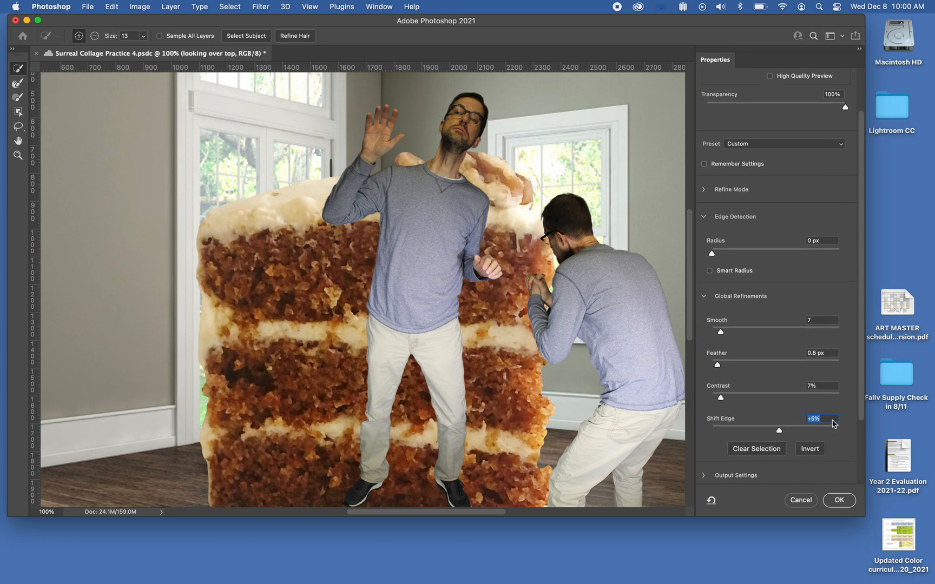
drag(775, 430, 693, 435)
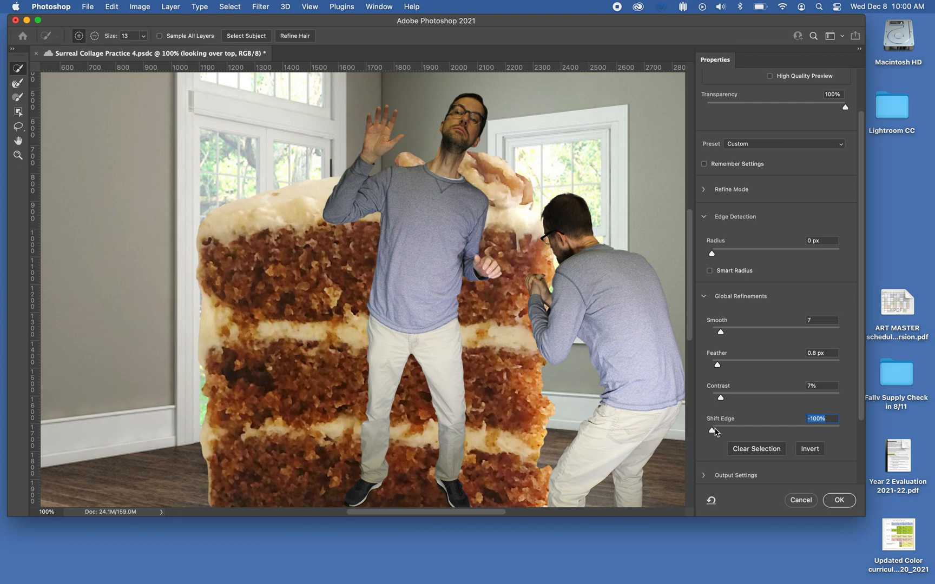
drag(715, 430, 848, 433)
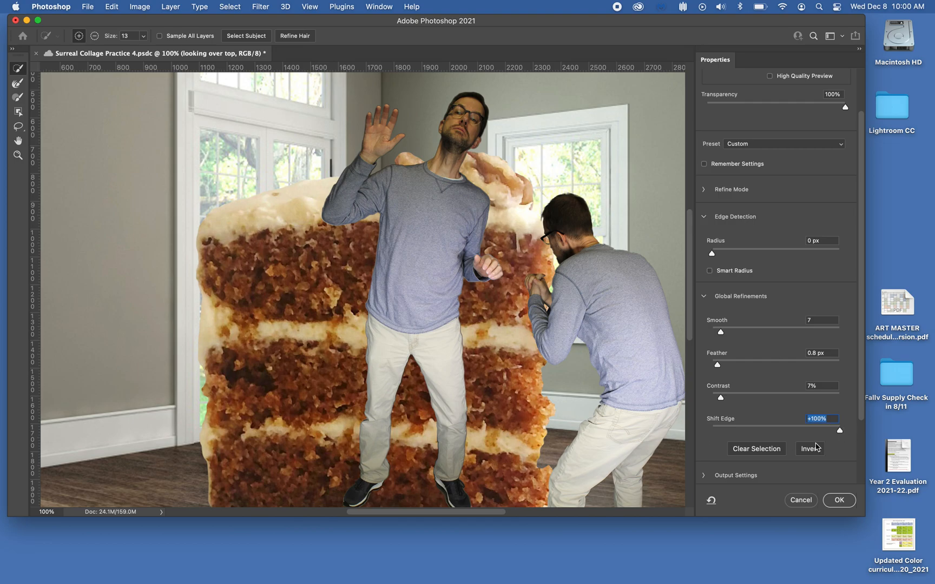
drag(841, 431, 812, 432)
mouse_move(718, 366)
mouse_down()
mouse_move(783, 368)
mouse_move(724, 368)
mouse_up()
drag(811, 431, 785, 433)
drag(724, 365, 726, 367)
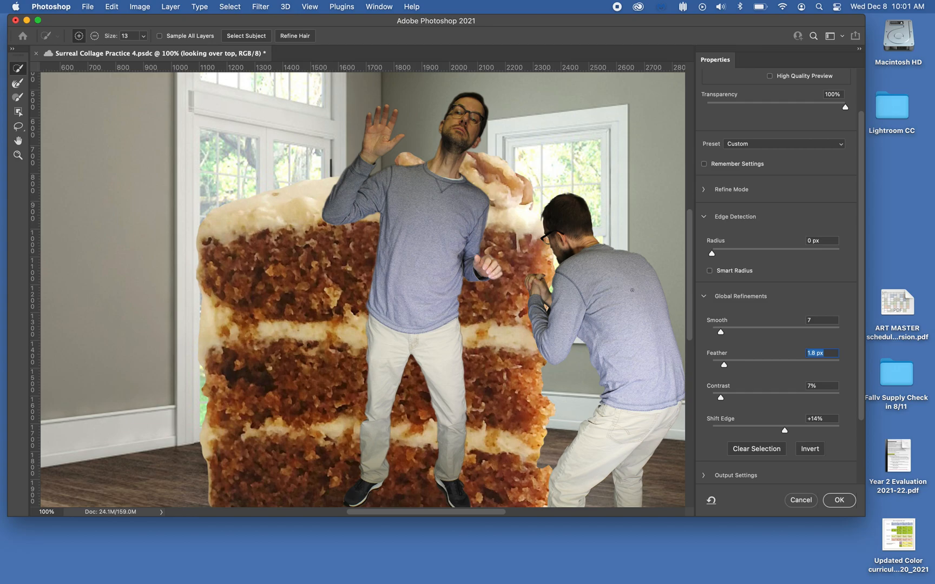
Switch the mask view mode to Overlay and zoom in to 400% on the shirt edge.
scroll(786, 345, up, 3)
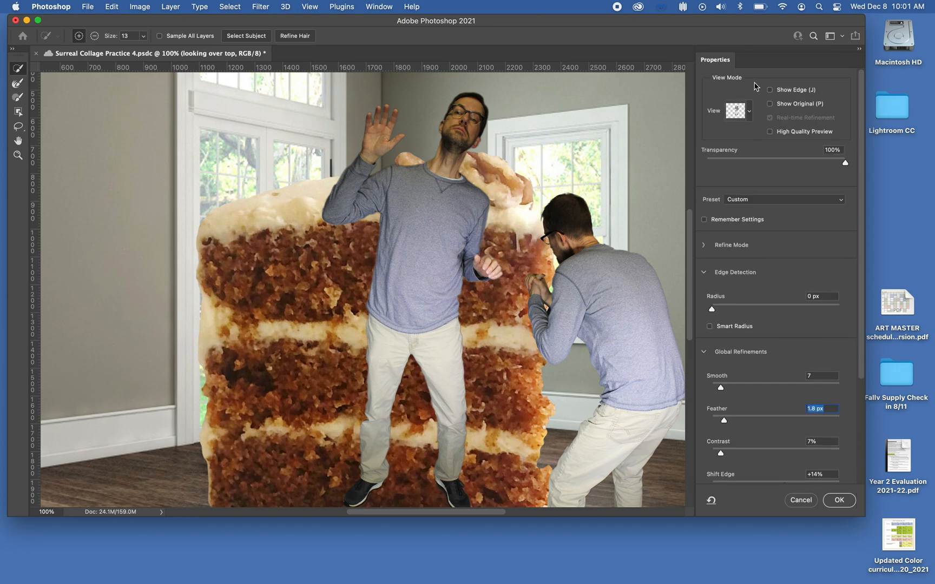
click(750, 116)
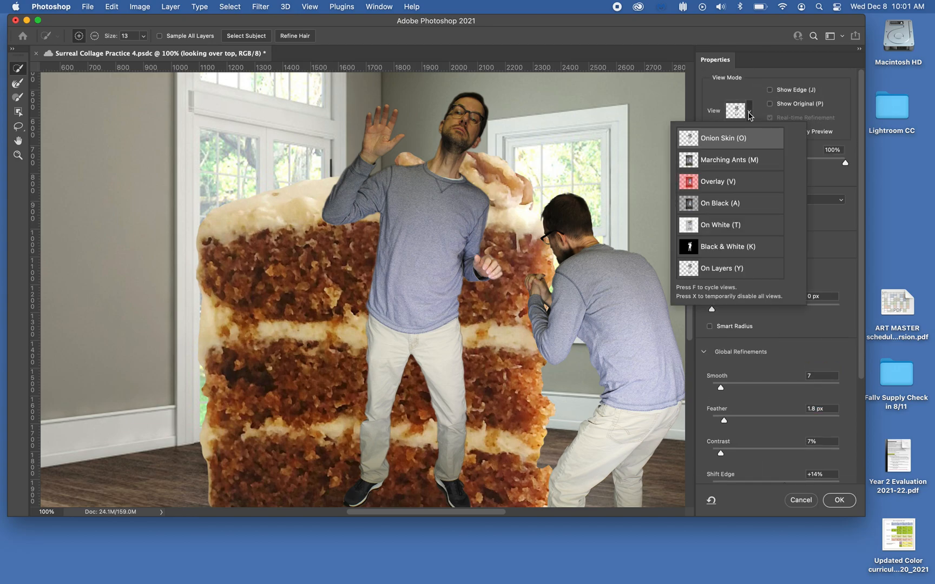
click(724, 186)
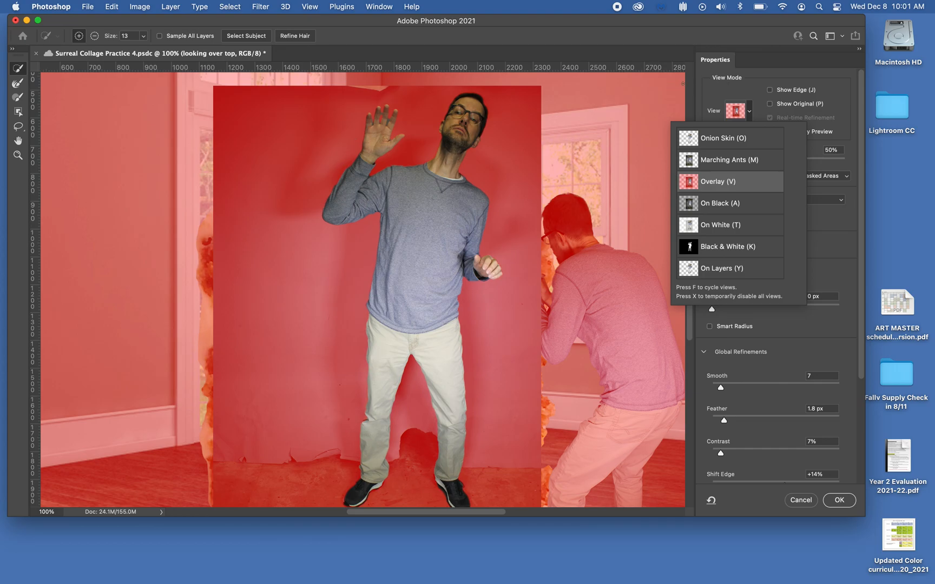
click(680, 87)
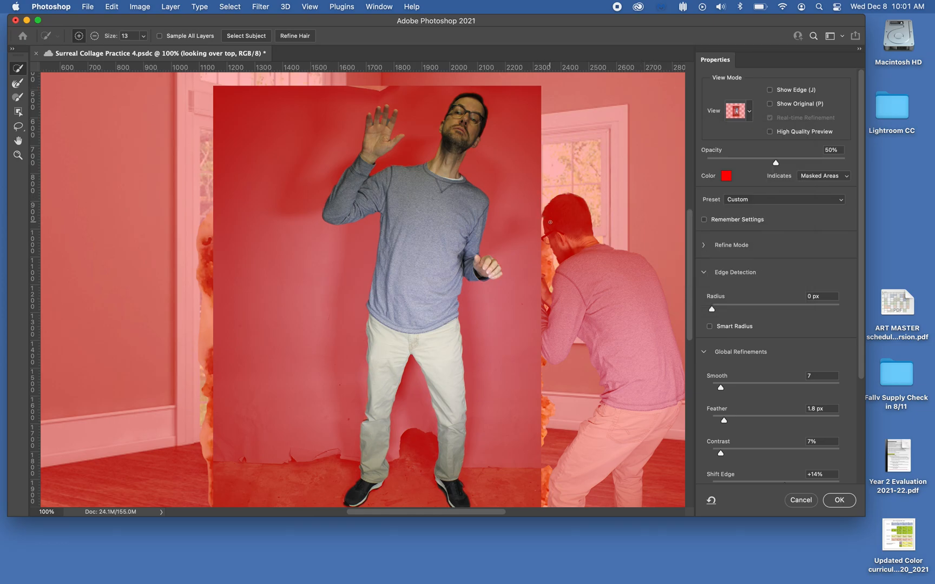
key(super+equal)
key(super+equal)
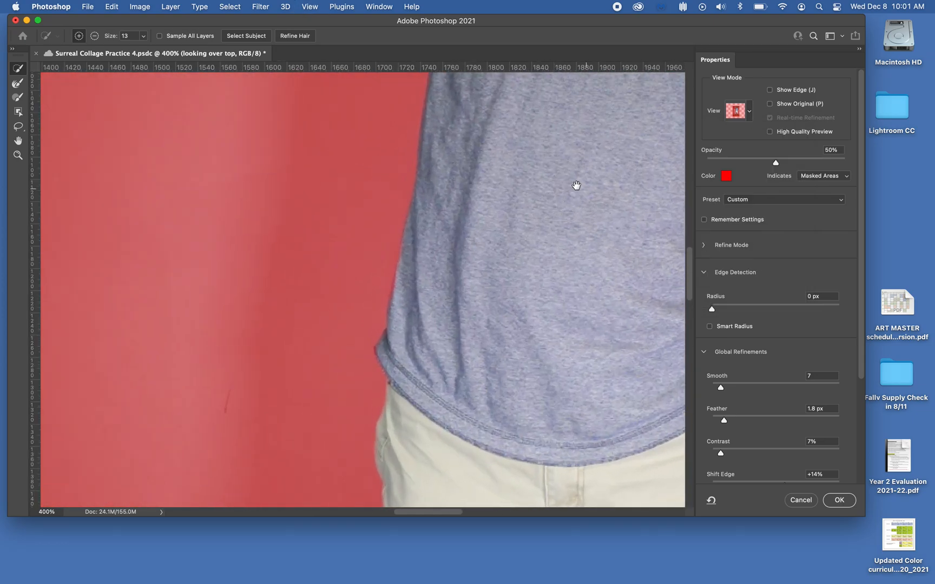
Repair the quick selection around the raised hand's middle finger, adding and subtracting with the brush set to size 9.
drag(593, 140, 513, 303)
drag(552, 163, 528, 454)
drag(418, 265, 486, 265)
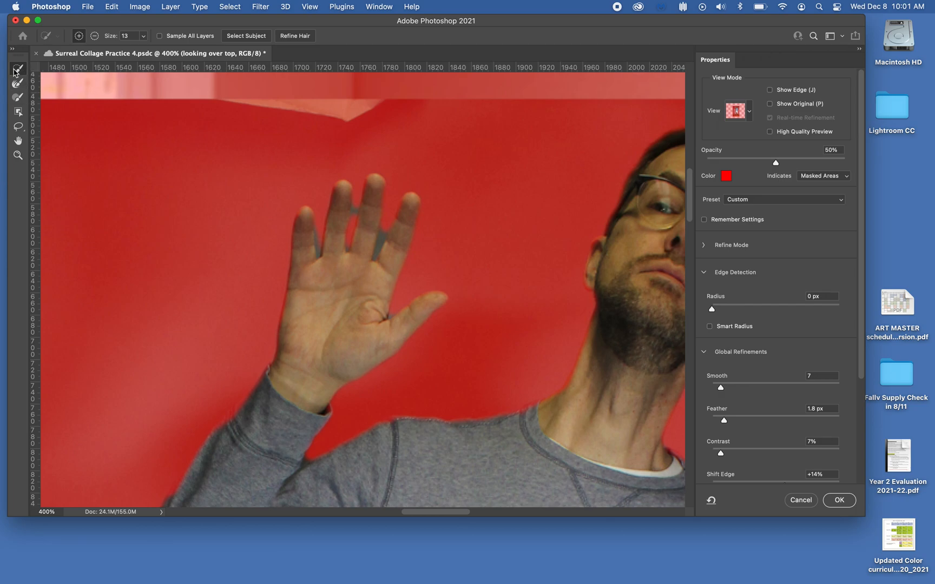
click(81, 38)
click(144, 36)
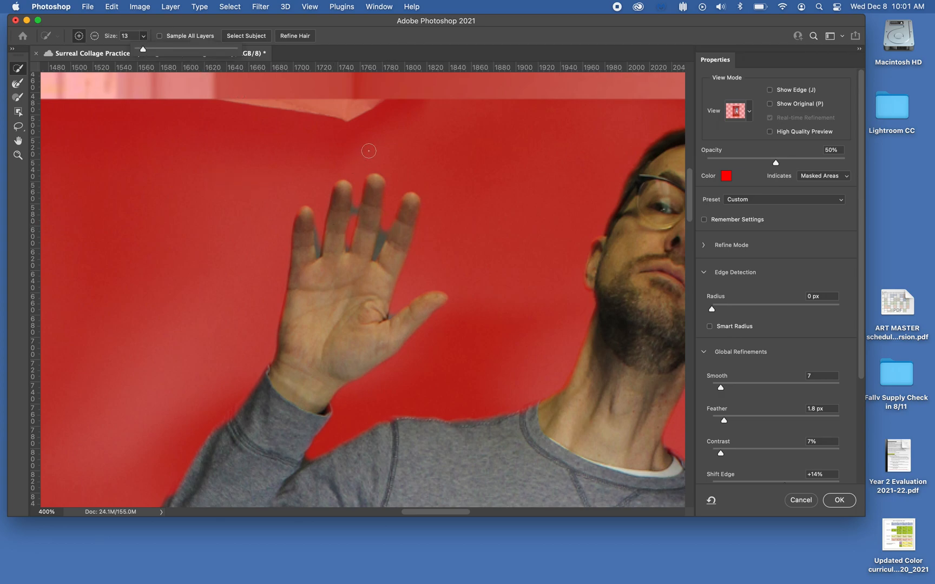
click(395, 189)
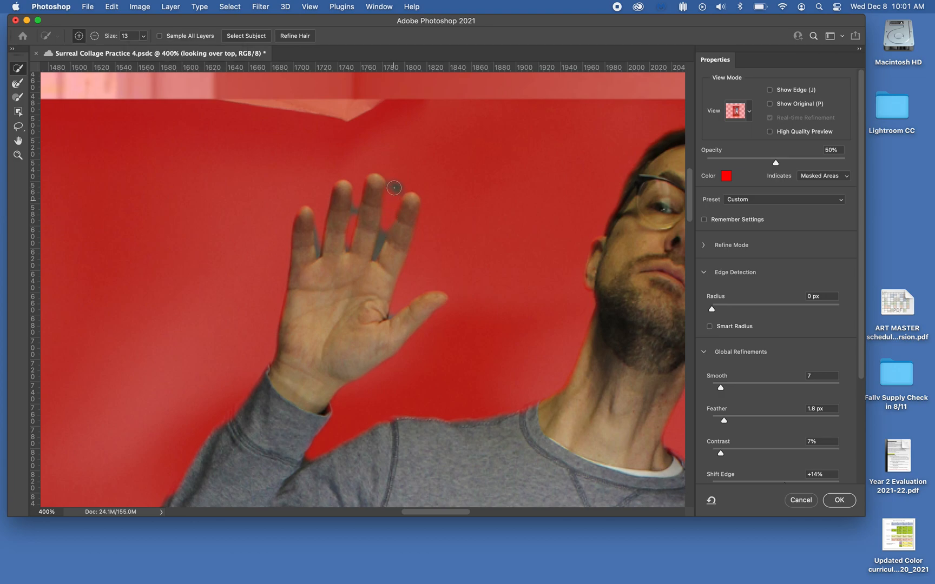
mouse_move(393, 188)
mouse_down()
mouse_move(384, 232)
mouse_move(401, 184)
mouse_up()
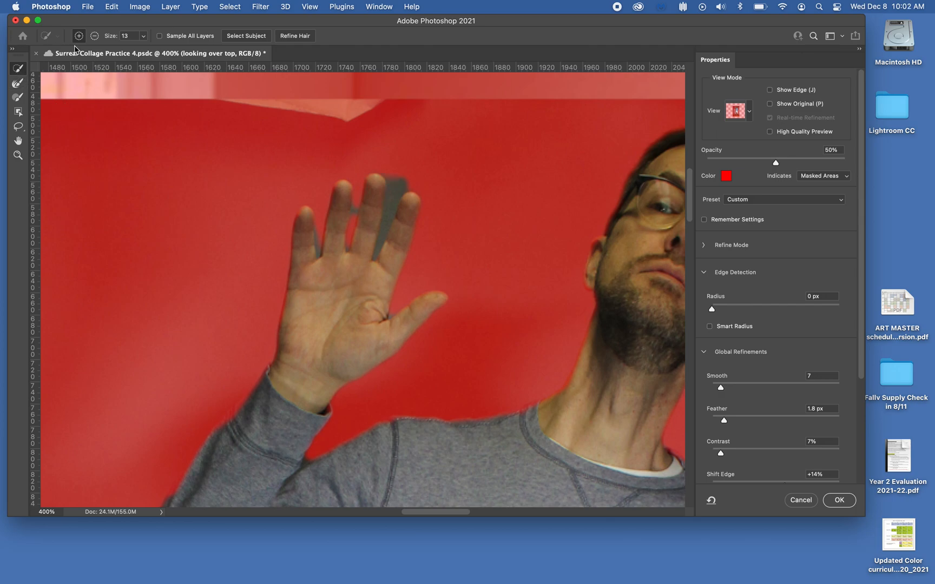
click(96, 37)
key(bracketleft)
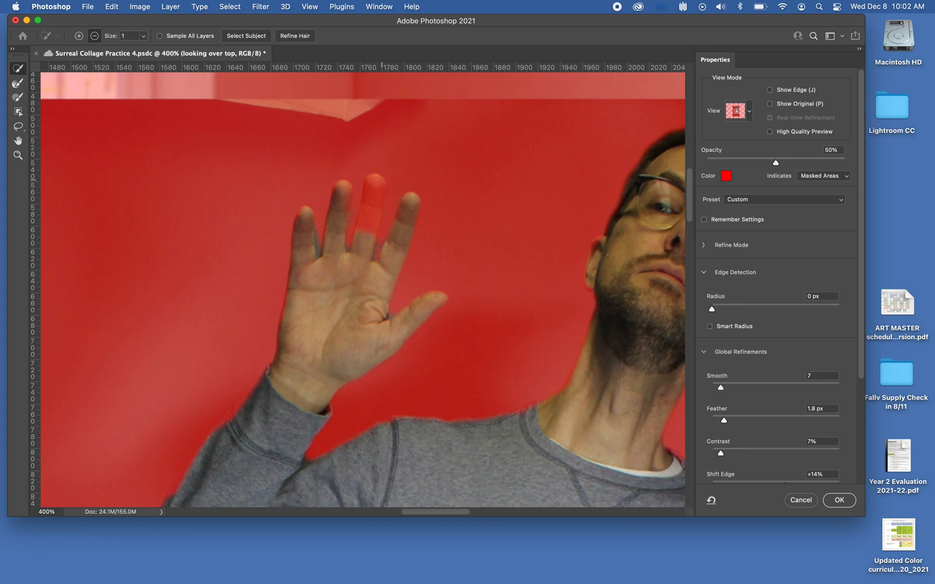
click(79, 37)
key(bracketright)
key(bracketright)
key(bracketright)
drag(377, 183, 366, 238)
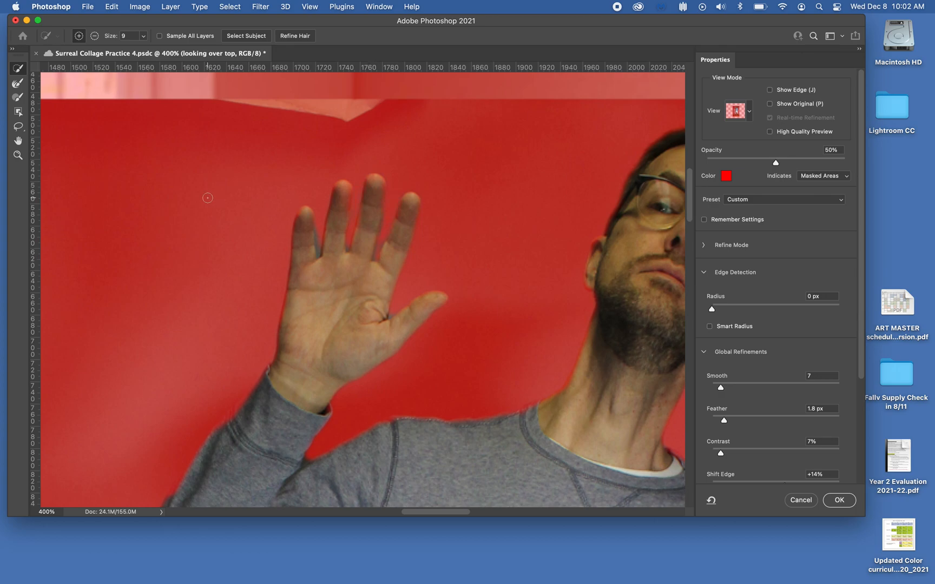
Refine the mask edges between the raised hand's fingers with the Refine Edge Brush.
click(18, 85)
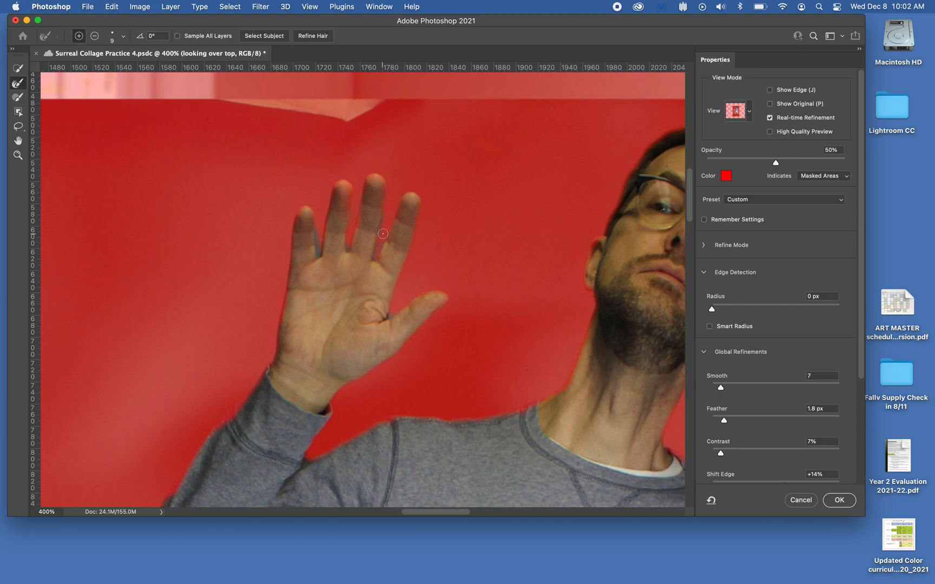
drag(381, 219, 373, 259)
drag(320, 254, 312, 224)
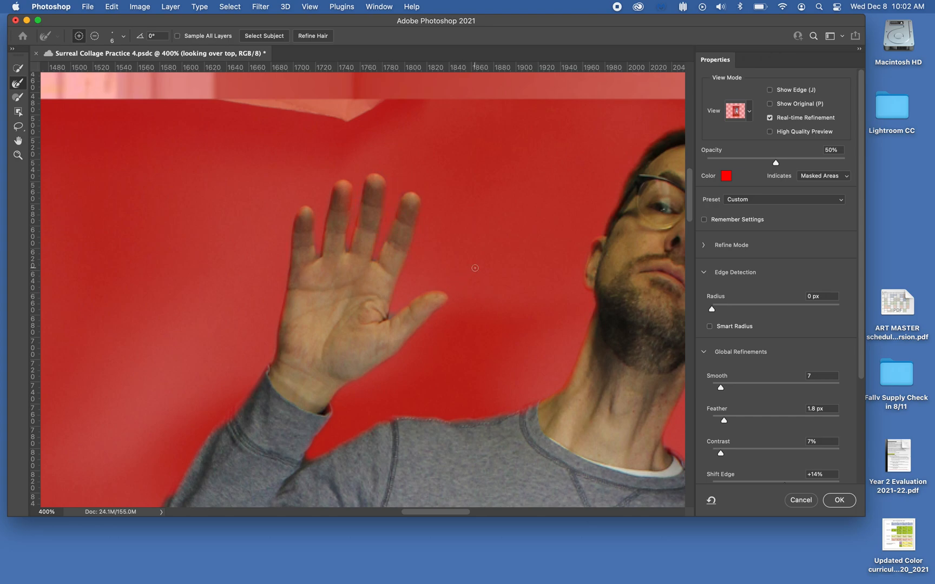
scroll(475, 268, right, 10)
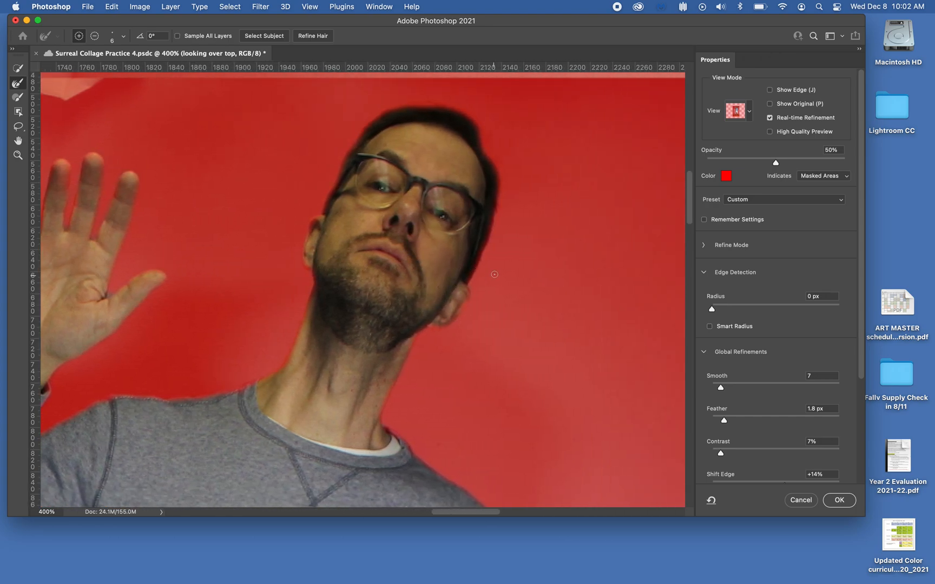
scroll(476, 307, down, 15)
scroll(499, 228, down, 15)
scroll(518, 125, left, 8)
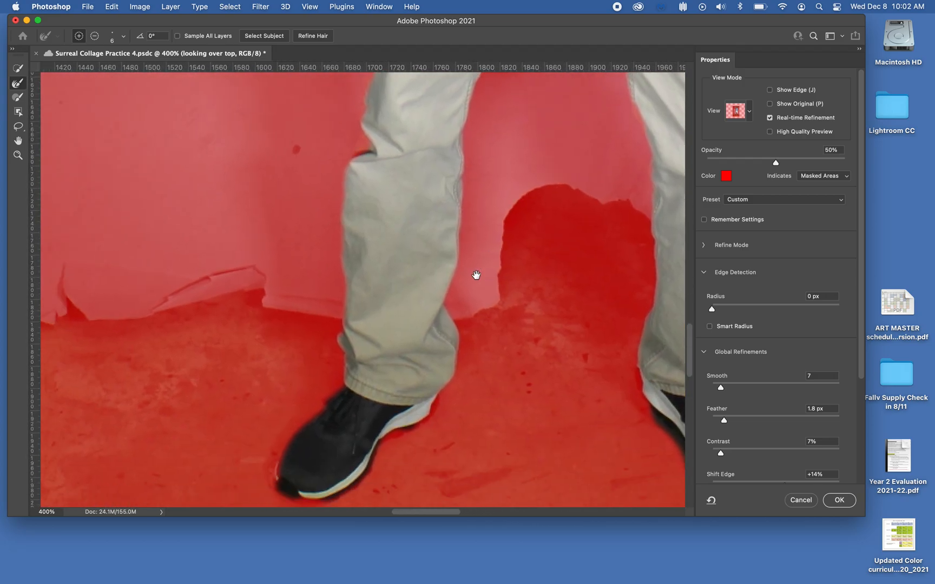
scroll(477, 265, up, 5)
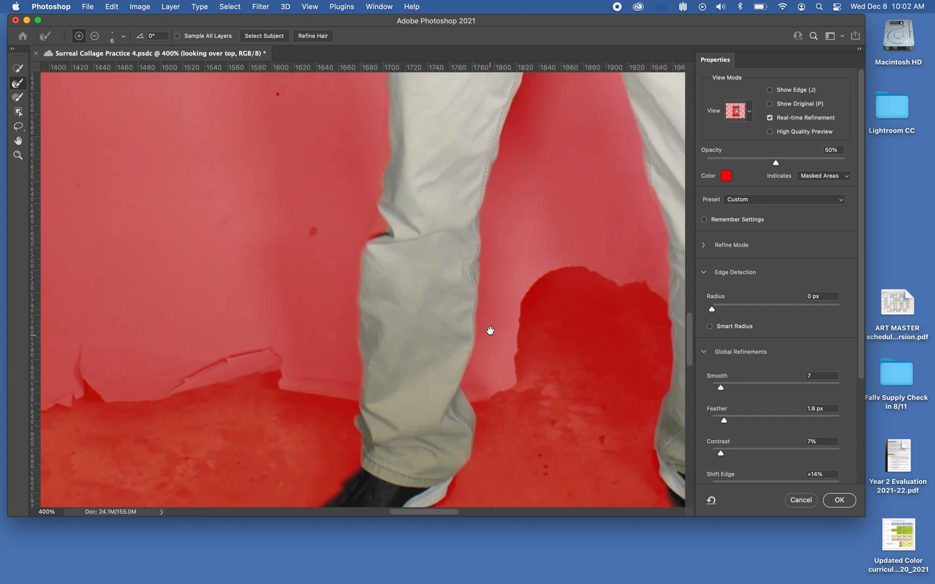
scroll(490, 330, down, 5)
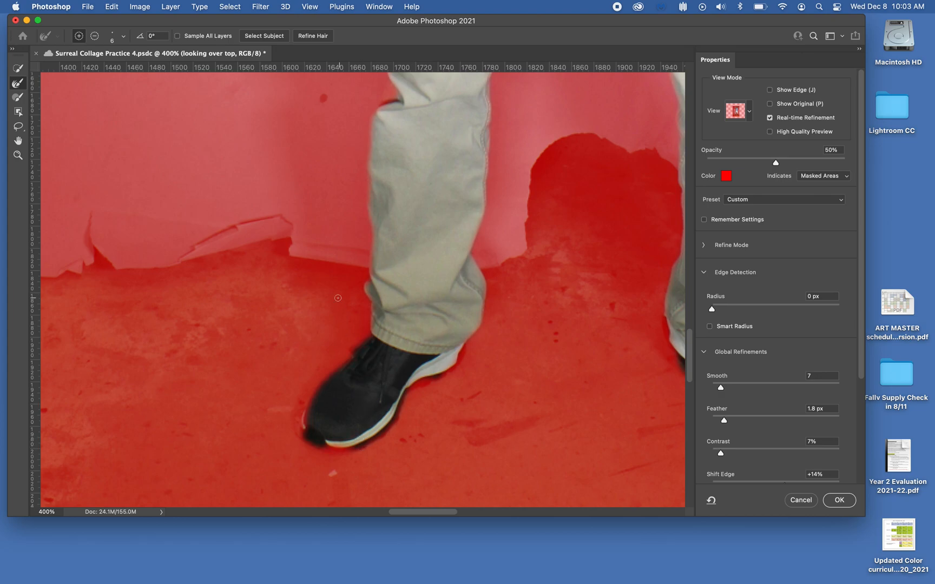
click(18, 128)
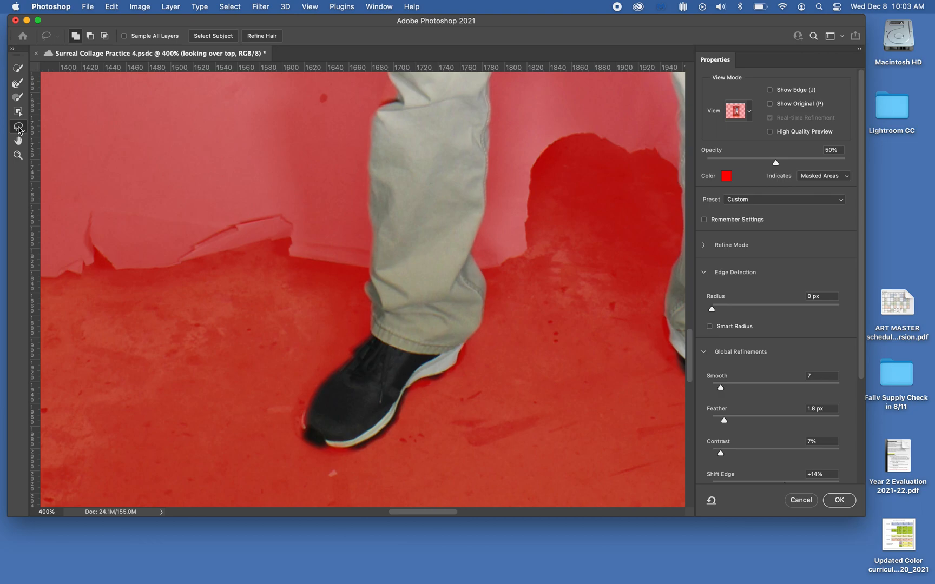
scroll(282, 238, up, 5)
mouse_move(391, 155)
mouse_down()
mouse_move(380, 195)
mouse_move(390, 206)
mouse_move(413, 199)
mouse_move(406, 167)
mouse_move(388, 154)
mouse_up()
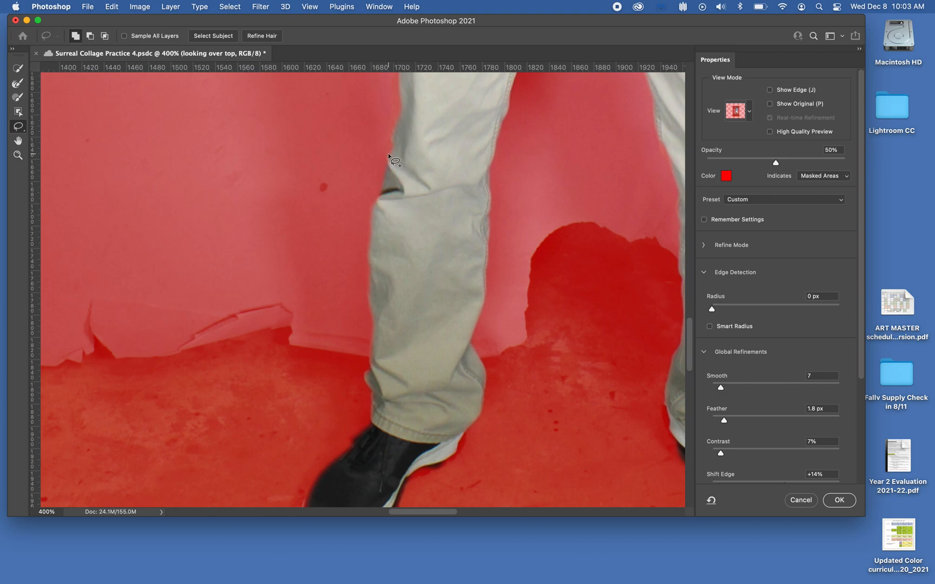
click(90, 38)
mouse_move(381, 204)
mouse_down()
mouse_move(413, 236)
mouse_move(433, 226)
mouse_move(417, 195)
mouse_move(384, 206)
mouse_up()
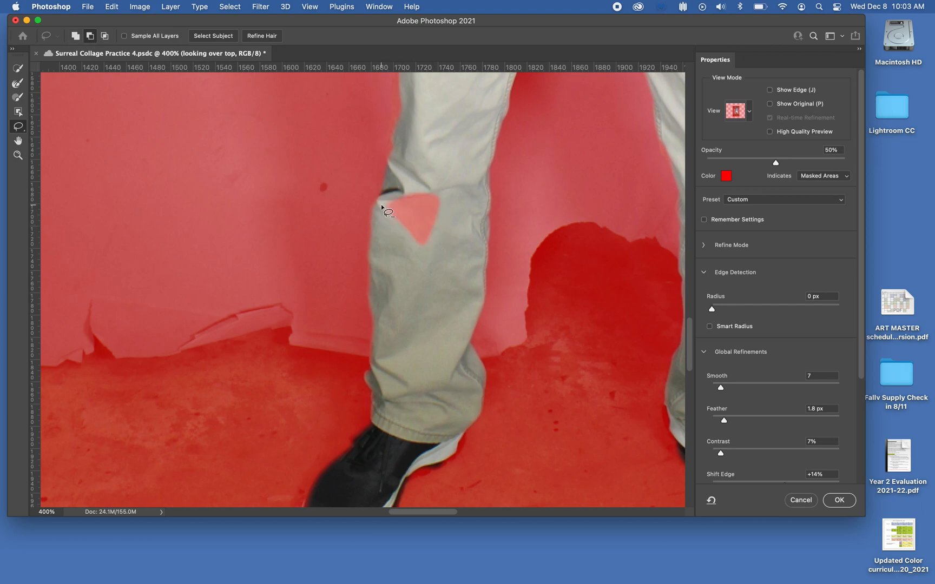
click(75, 35)
mouse_move(443, 178)
mouse_down()
mouse_move(392, 184)
mouse_move(382, 200)
mouse_move(400, 229)
mouse_move(437, 253)
mouse_move(454, 210)
mouse_move(442, 179)
mouse_up()
mouse_move(433, 233)
mouse_down()
mouse_move(413, 235)
mouse_move(414, 257)
mouse_move(430, 237)
mouse_up()
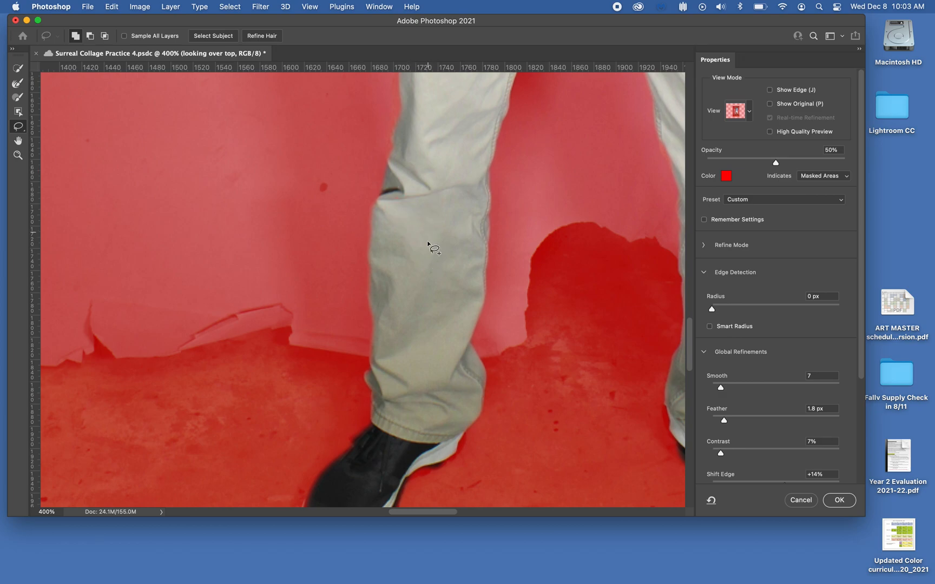
Add the front shoe's missing toe and top areas to the selection with the Polygonal Lasso.
scroll(426, 309, down, 2)
scroll(426, 309, down, 10)
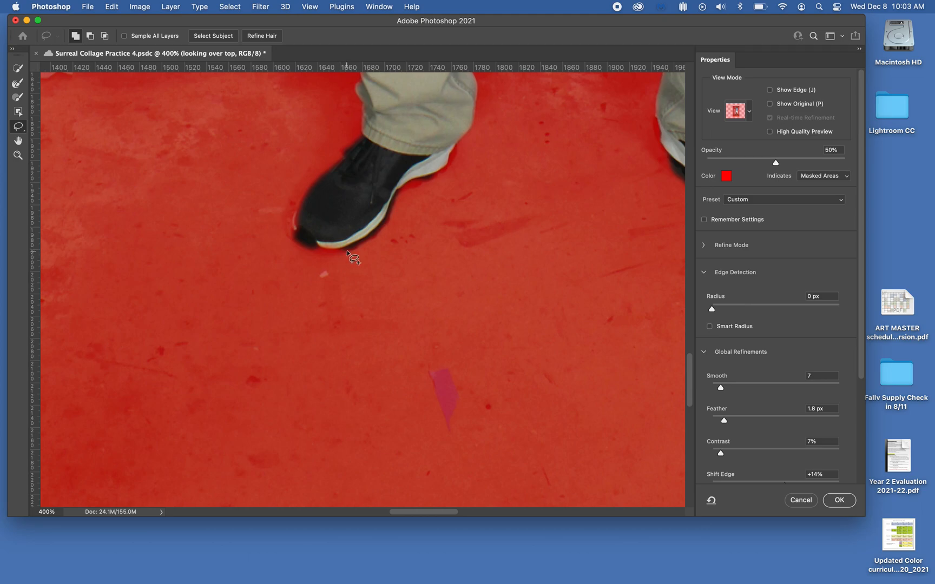
click(19, 128)
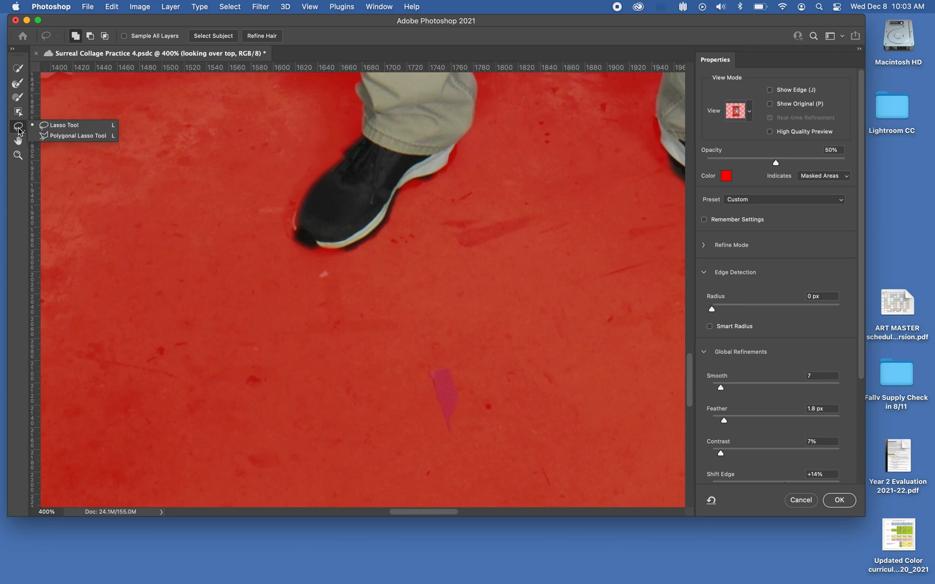
click(70, 136)
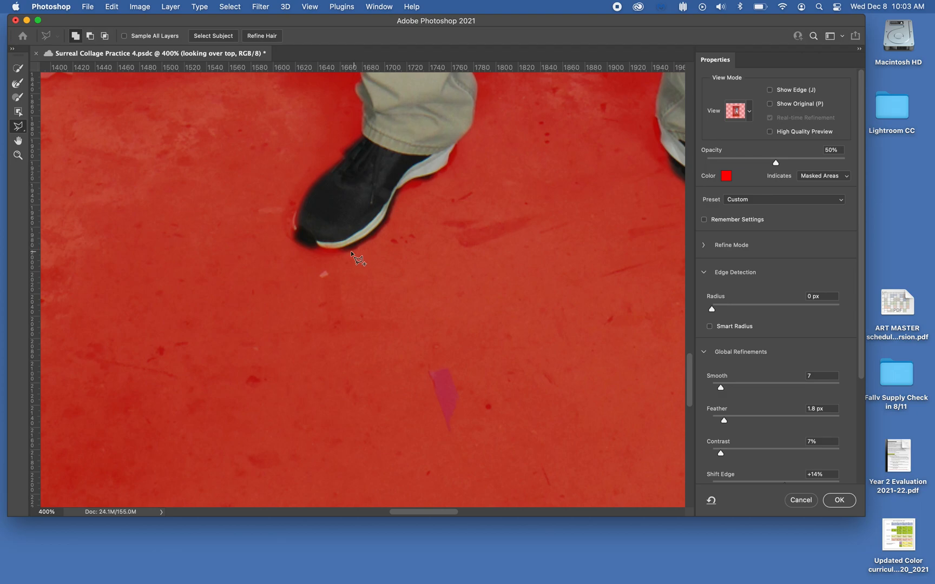
click(349, 250)
click(309, 252)
click(312, 225)
click(345, 226)
click(350, 252)
click(401, 190)
click(445, 174)
click(448, 163)
click(447, 157)
click(429, 158)
click(413, 164)
click(394, 182)
click(401, 190)
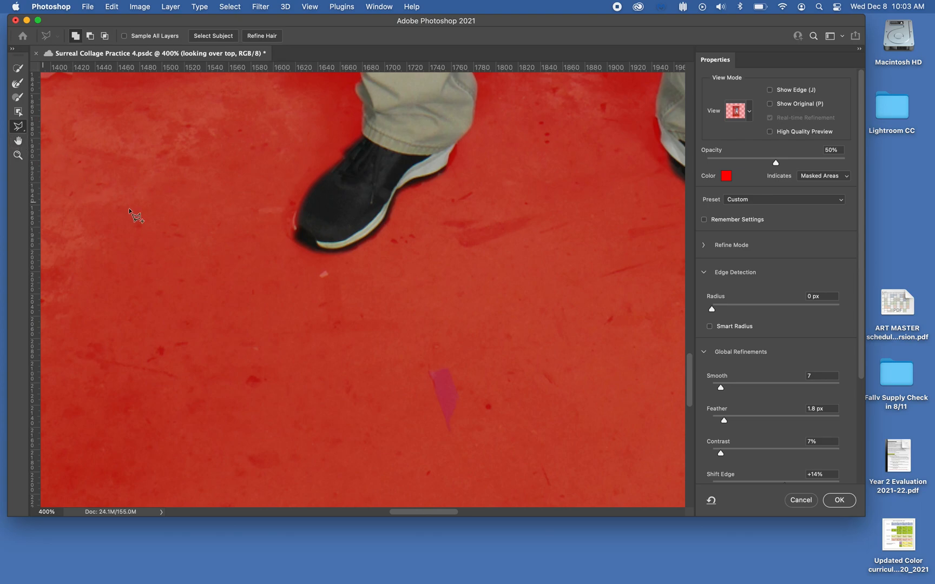
Set the Select and Mask output to Layer Mask and apply it.
mouse_move(295, 236)
mouse_down()
mouse_move(292, 218)
mouse_move(309, 192)
mouse_move(310, 216)
mouse_move(296, 237)
mouse_up()
key(super+minus)
key(super+minus)
key(super+minus)
key(super+minus)
key(super+minus)
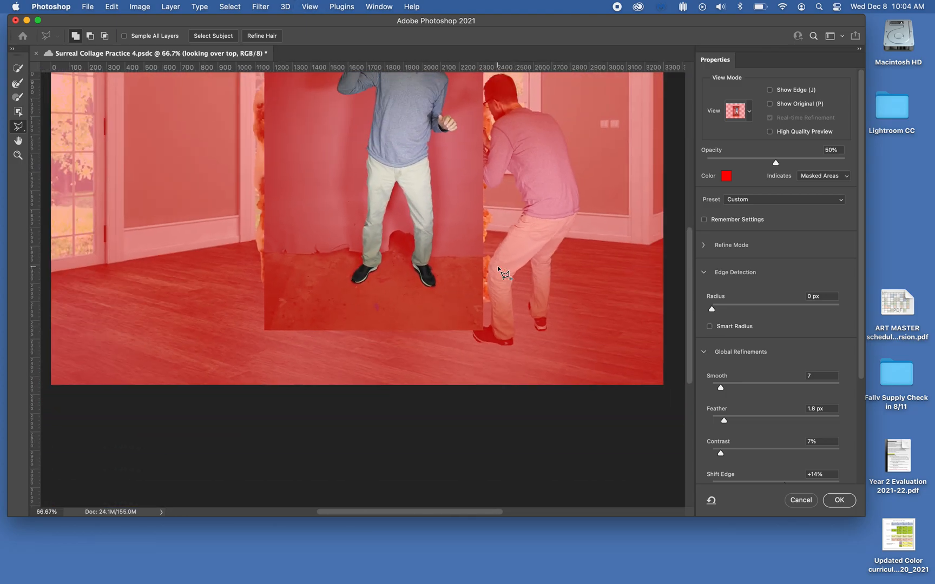
scroll(499, 263, up, 4)
scroll(499, 263, right, 4)
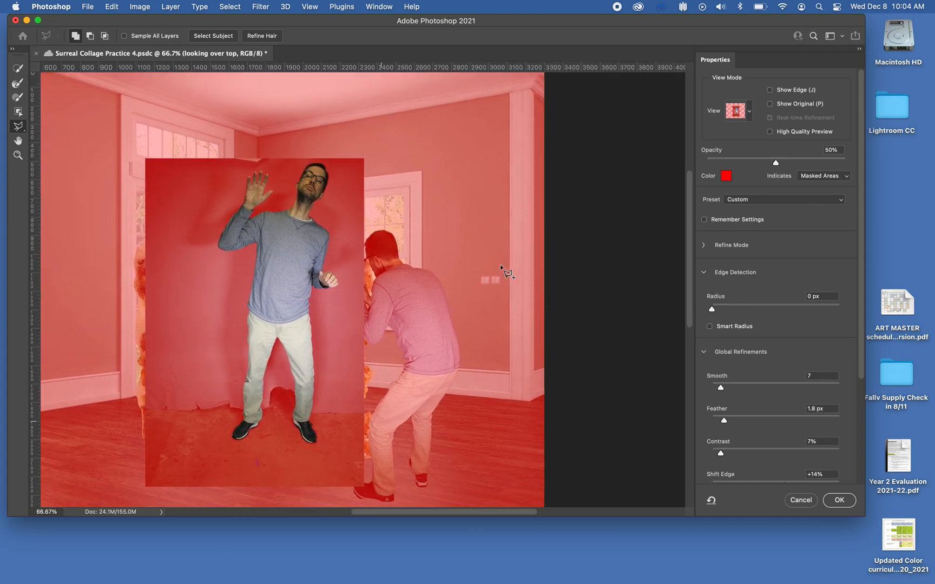
drag(862, 320, 848, 473)
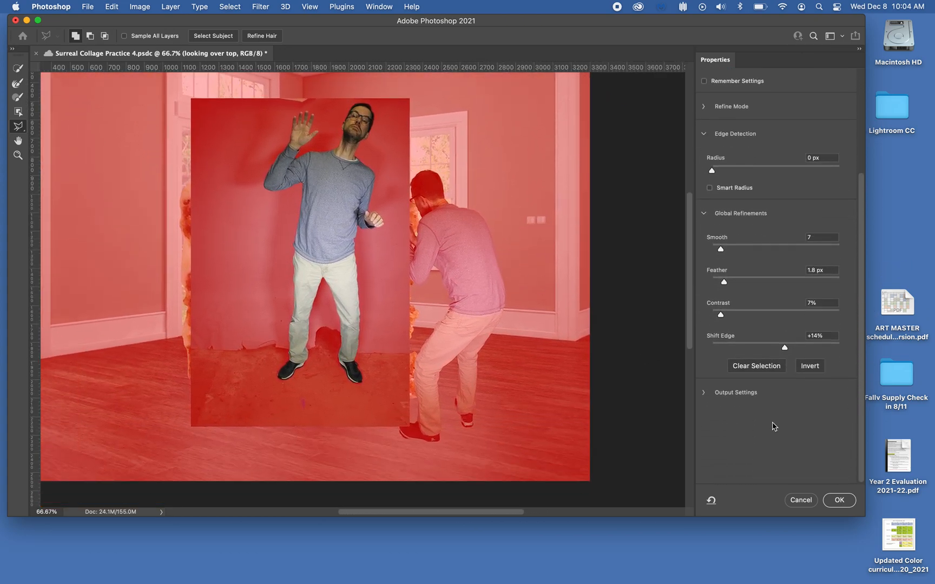
click(705, 394)
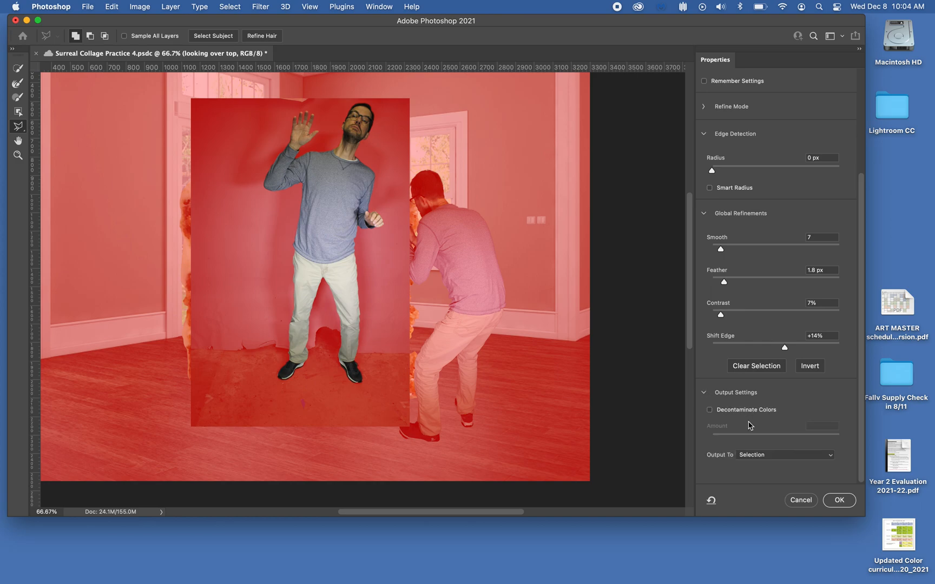
click(760, 456)
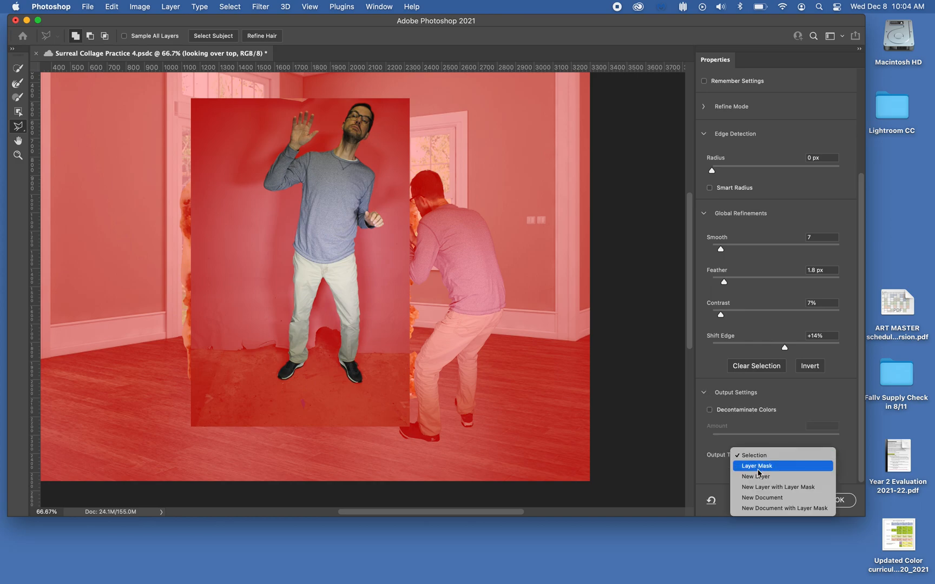
click(759, 467)
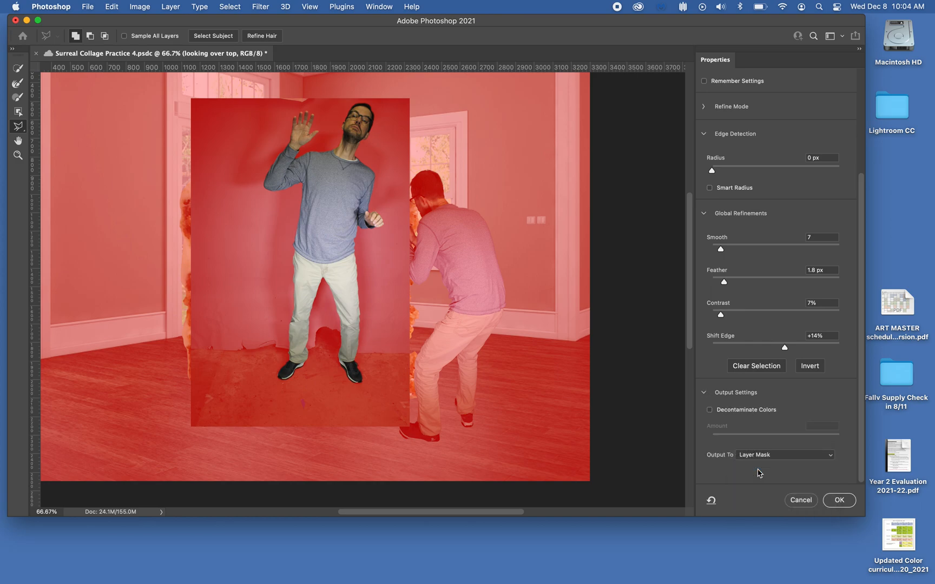
click(839, 500)
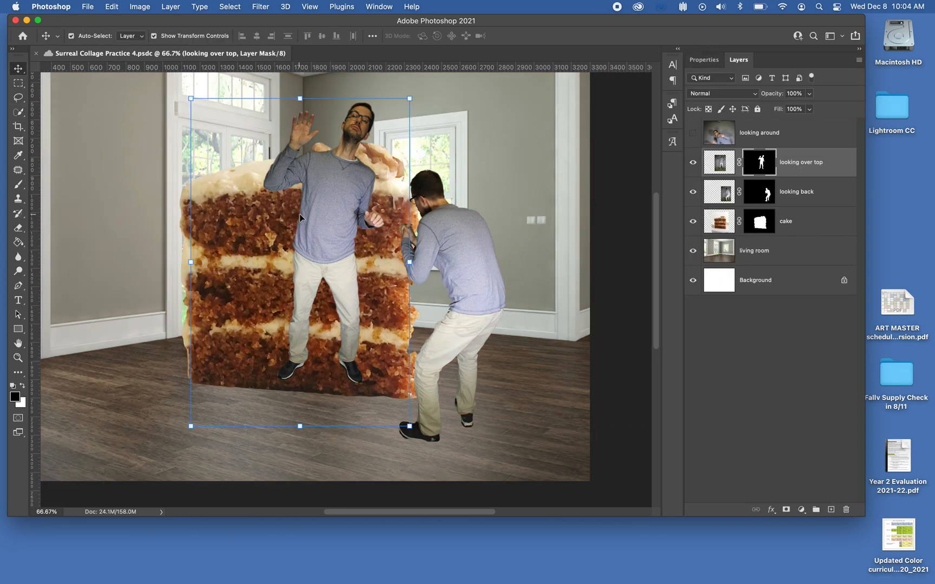
Move the 'looking over top' figure up and scale it to about 98.6%, then commit the transform.
drag(317, 214, 341, 198)
drag(432, 87, 429, 89)
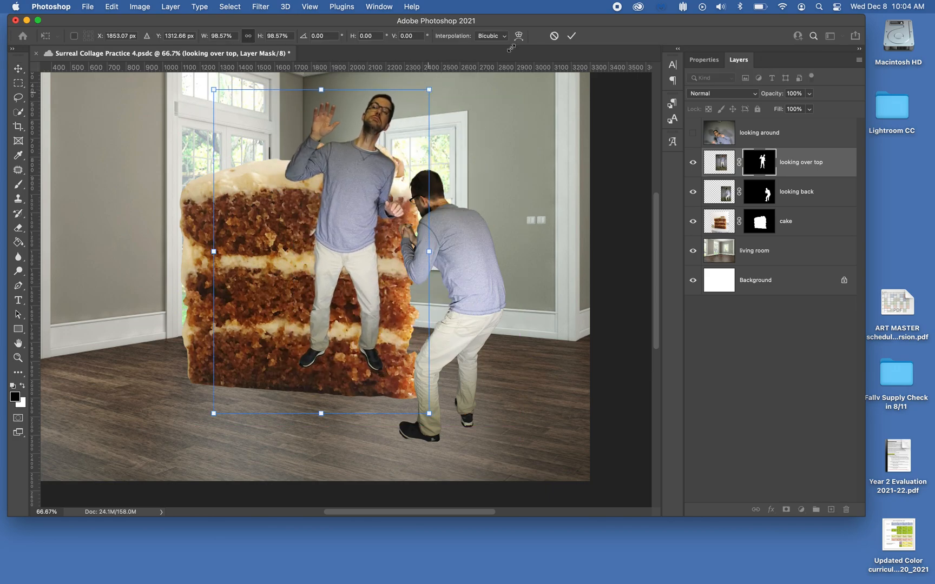
click(571, 36)
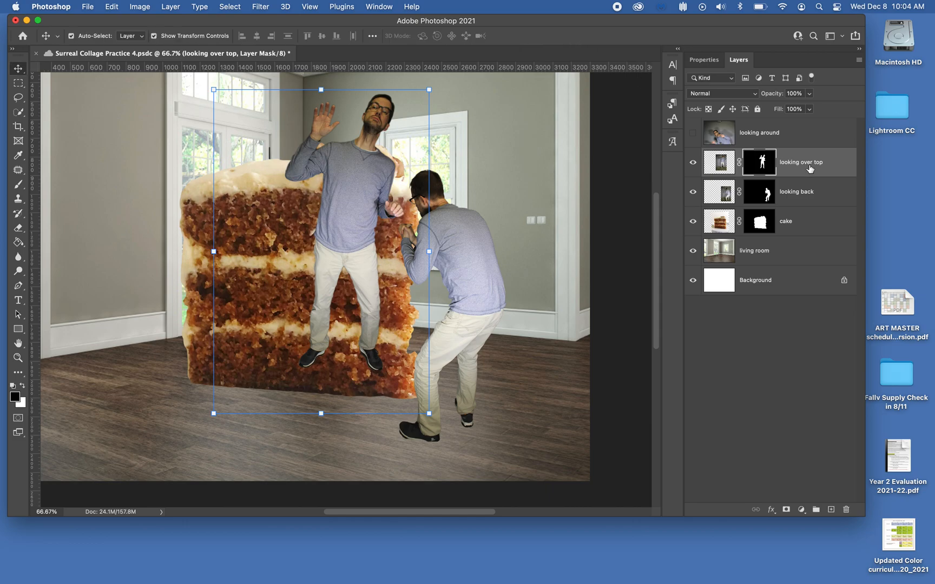
Move the 'looking over top' layer below the cake layer.
drag(818, 163, 814, 232)
mouse_move(390, 123)
mouse_down()
mouse_move(410, 124)
mouse_move(404, 90)
mouse_move(435, 126)
mouse_move(382, 132)
mouse_move(372, 114)
mouse_move(378, 120)
mouse_up()
Shift the 'looking back' and 'looking over top' figures to the right.
click(449, 230)
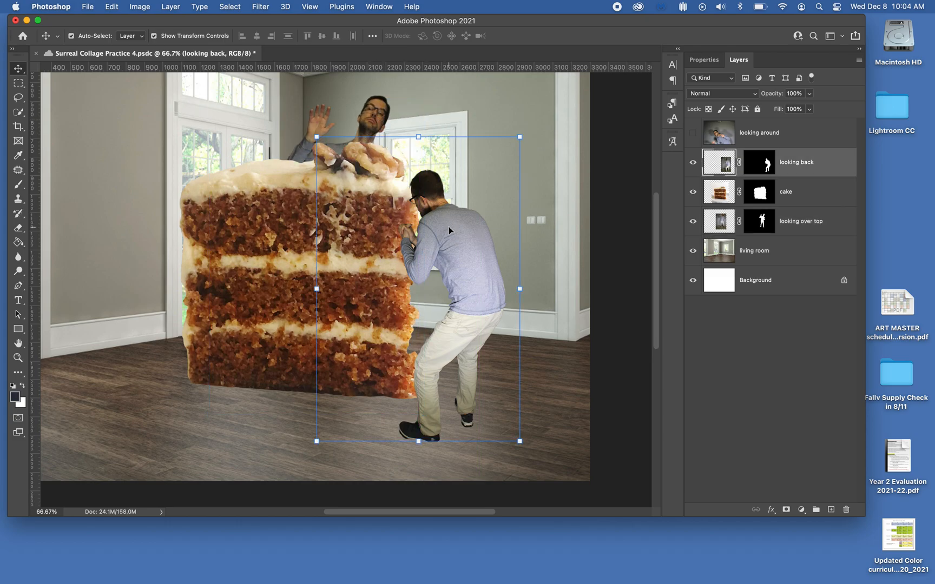
drag(449, 230, 494, 240)
click(372, 115)
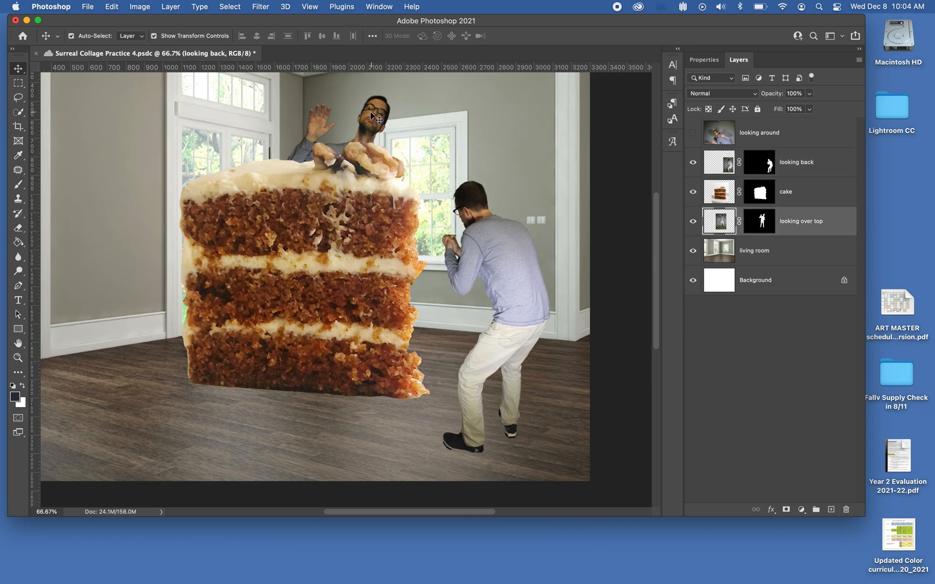
drag(371, 115, 418, 116)
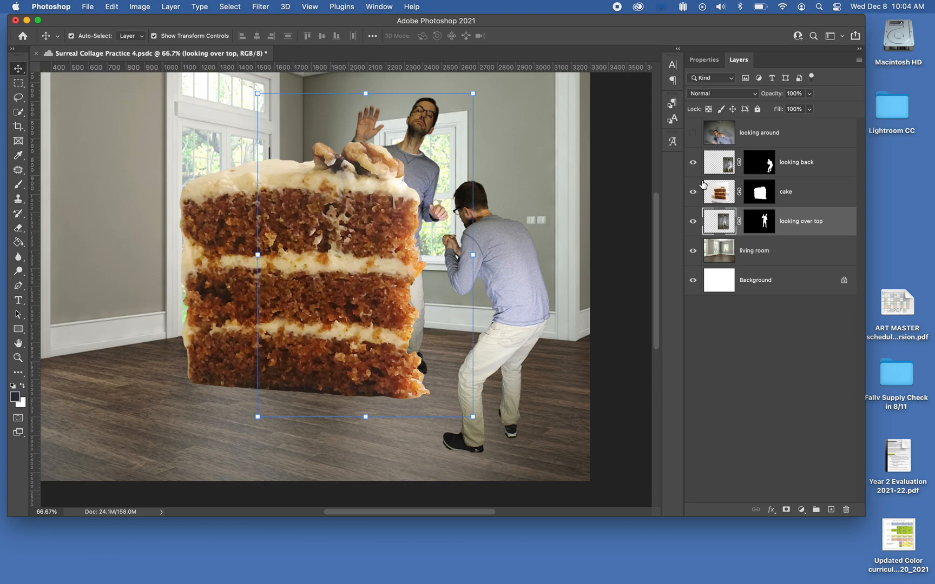
Select the 'looking around' layer and turn on its visibility.
click(767, 139)
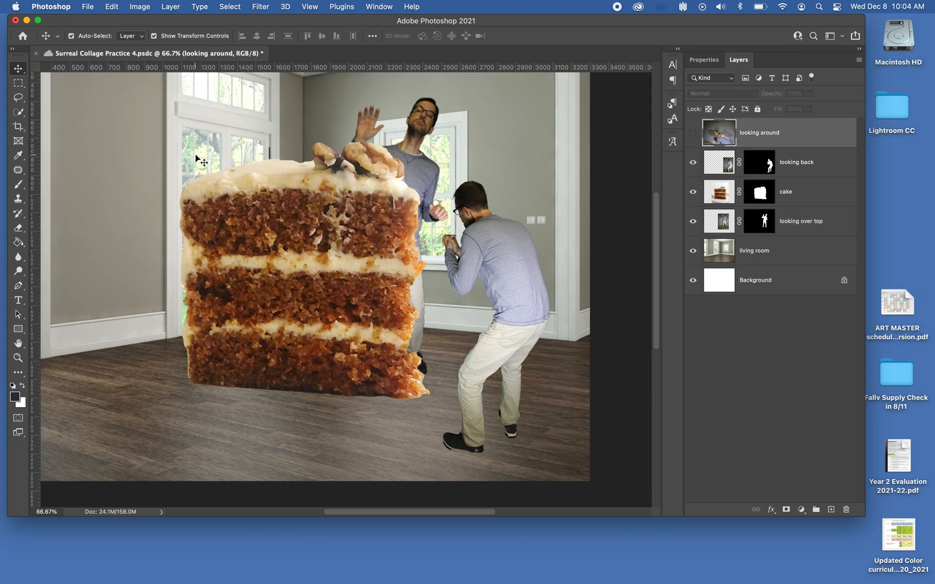
click(692, 136)
scroll(531, 221, up, 5)
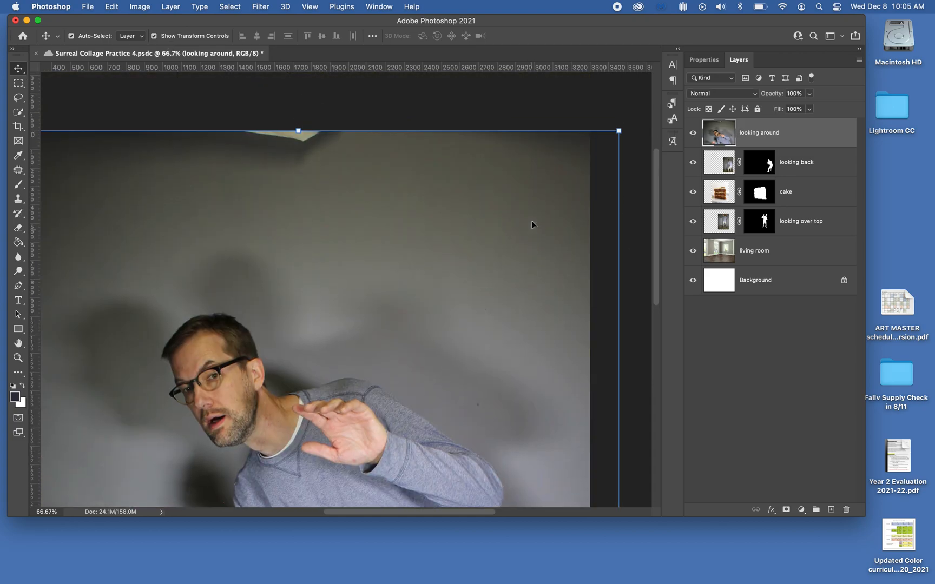
Scale the 'looking around' photo down to about 29.8% and place it left of the cake, then commit the transform.
drag(619, 131, 336, 379)
scroll(336, 380, down, 5)
scroll(336, 380, left, 2)
drag(381, 340, 559, 184)
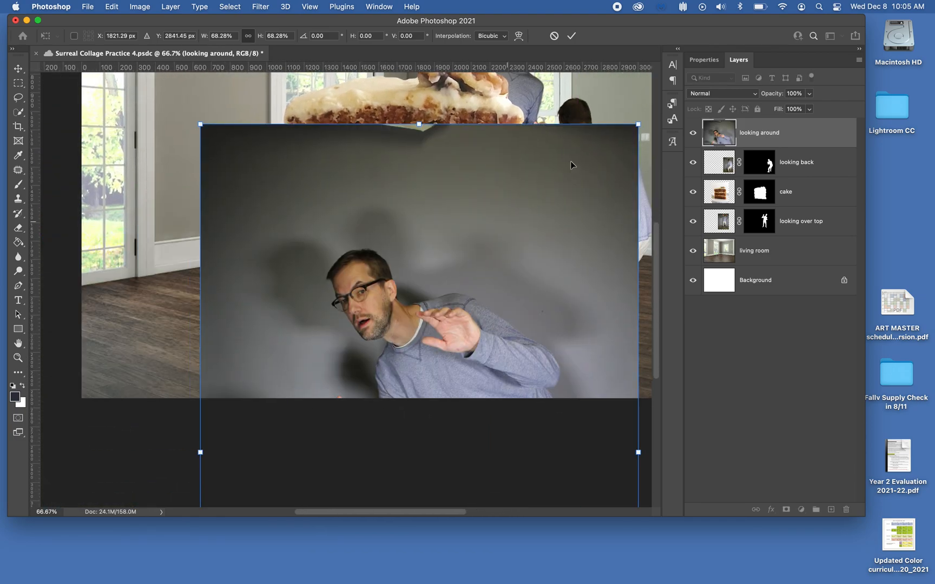
drag(637, 126, 407, 124)
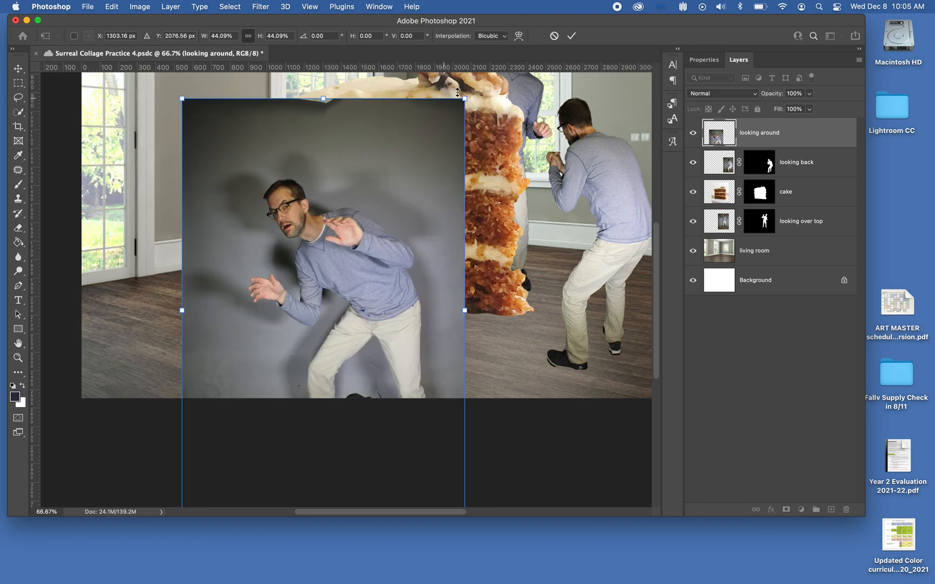
drag(466, 98, 365, 211)
drag(331, 308, 321, 156)
drag(371, 367, 362, 357)
scroll(442, 358, up, 3)
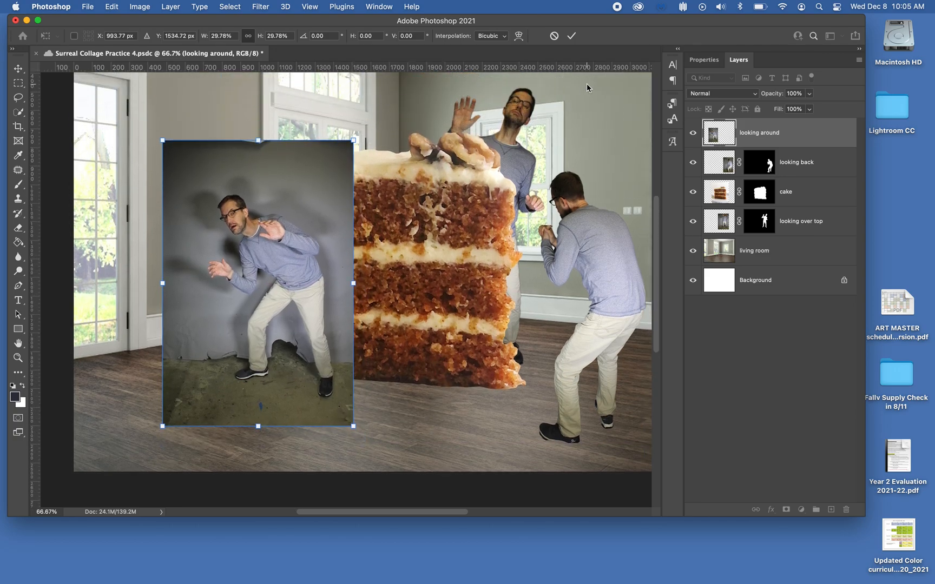
click(572, 36)
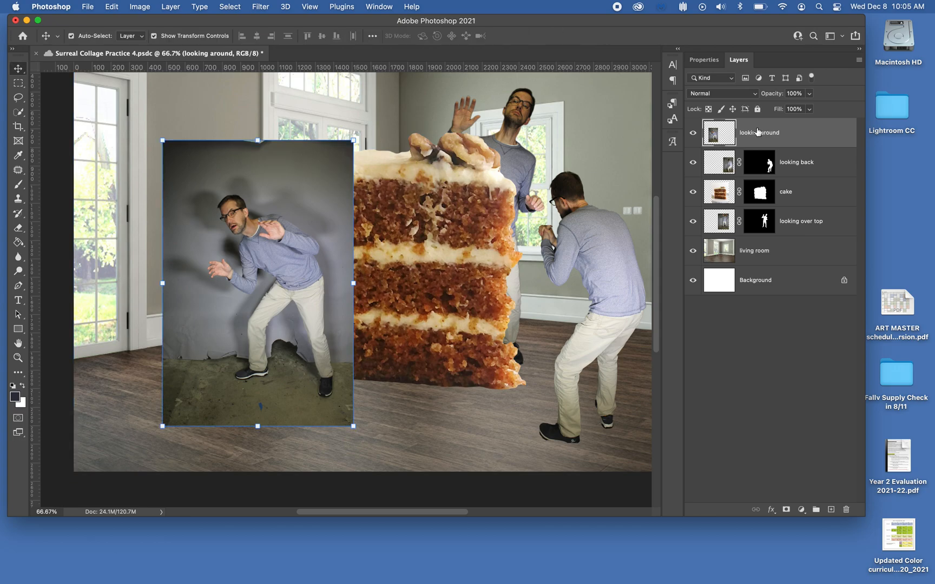
Move the 'looking around' layer below the cake layer and nudge the figure slightly upward.
drag(764, 134, 770, 205)
drag(267, 259, 269, 231)
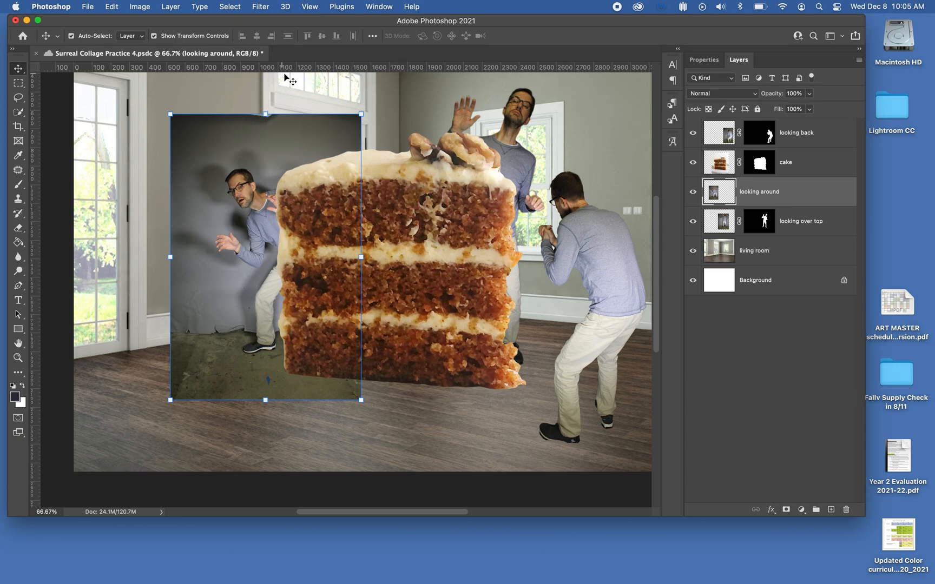
Cut out the 'looking around' figure with Select and Mask using Select Subject, outputting to a layer mask.
click(800, 168)
click(798, 196)
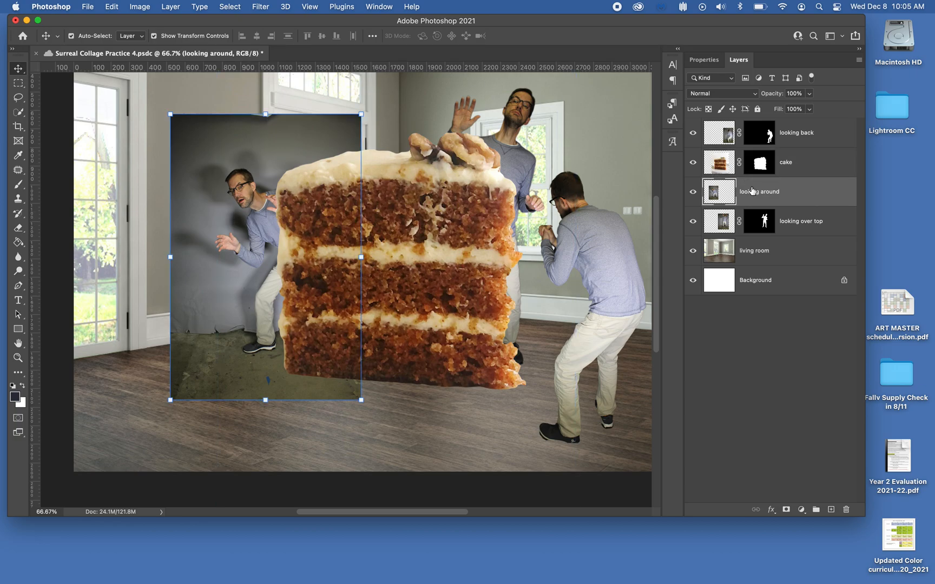
click(238, 8)
click(245, 160)
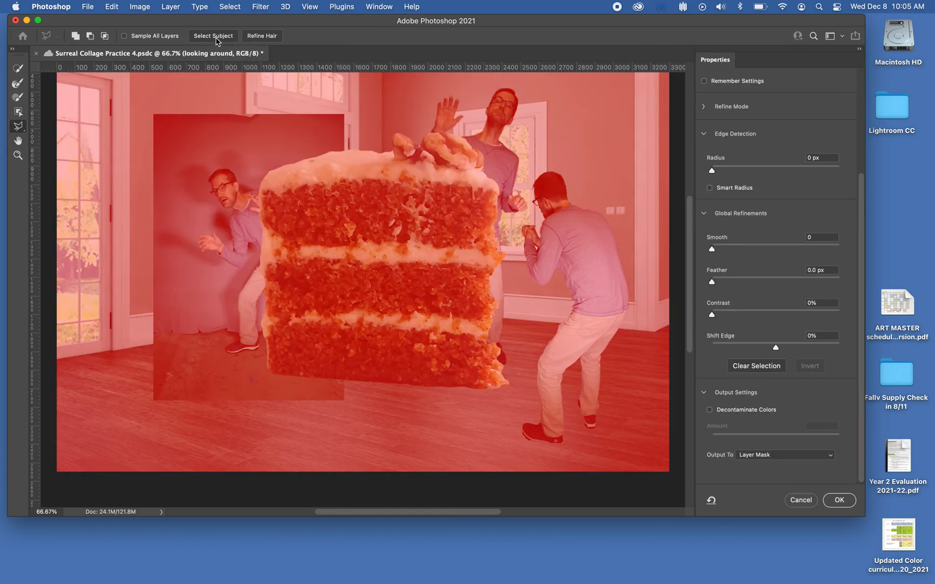
click(216, 37)
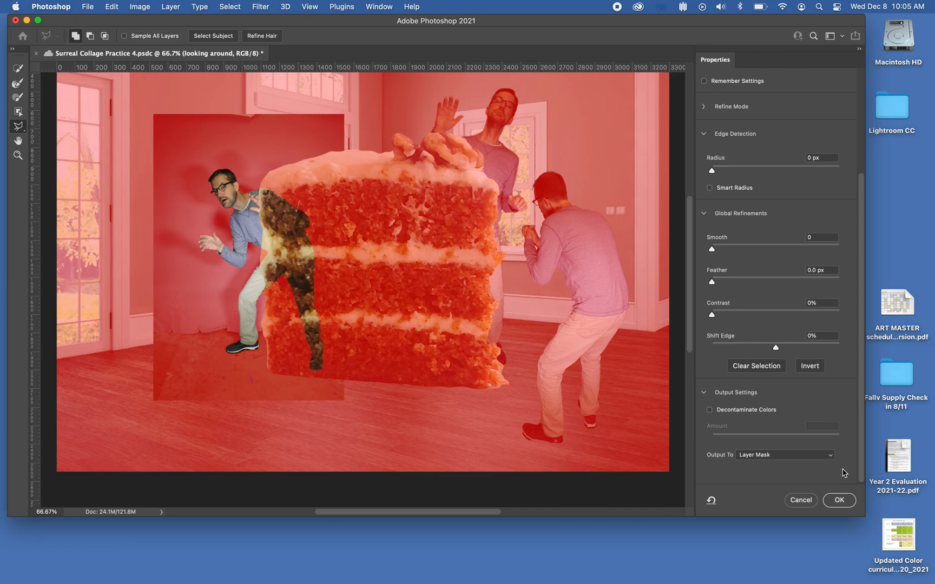
click(839, 501)
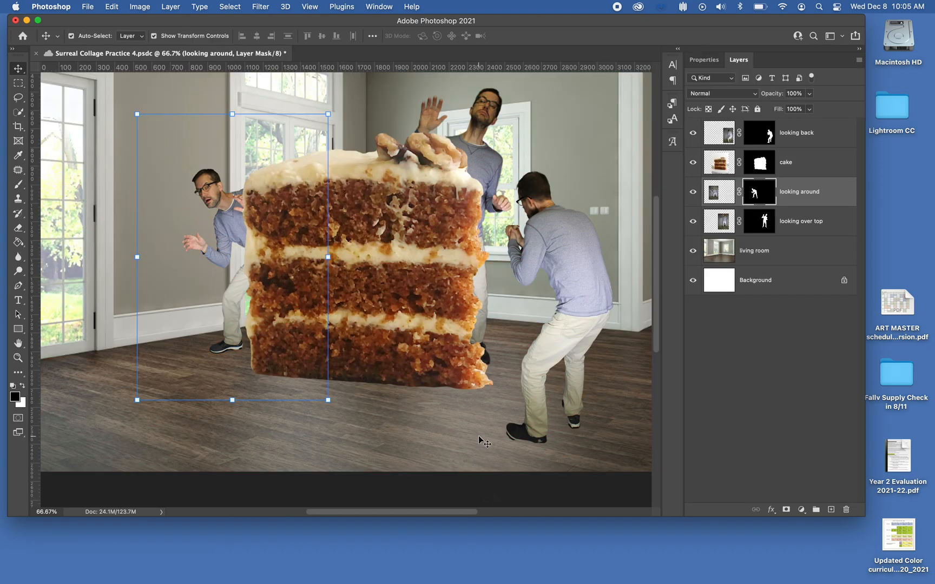
Select the 'looking over top' layer, scale it down to about 91.5%, and commit the transform.
scroll(484, 444, up, 5)
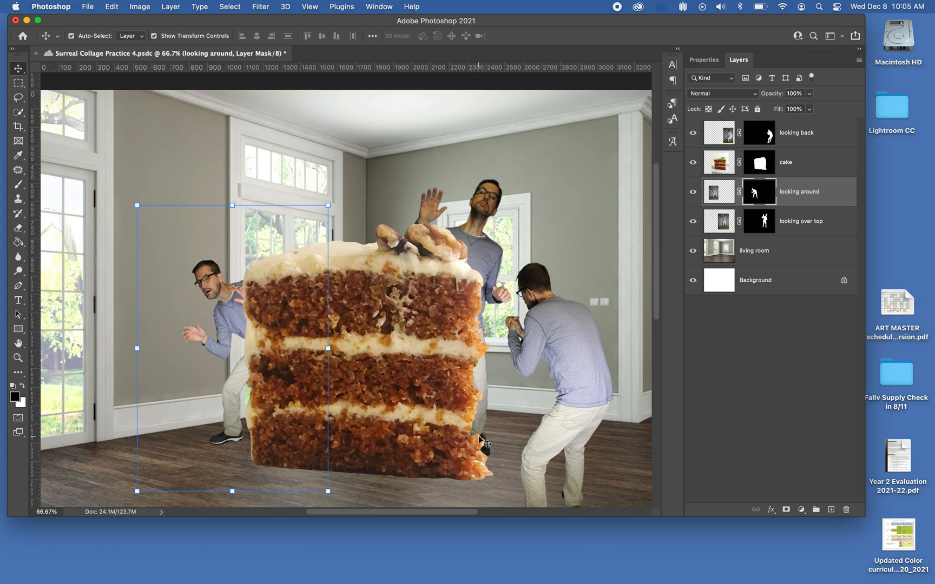
scroll(484, 443, down, 4)
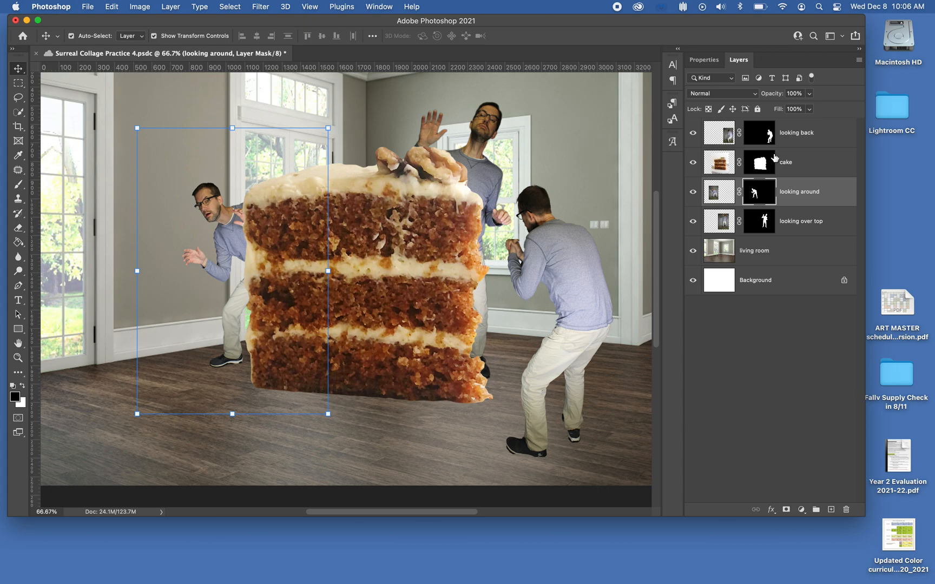
click(815, 220)
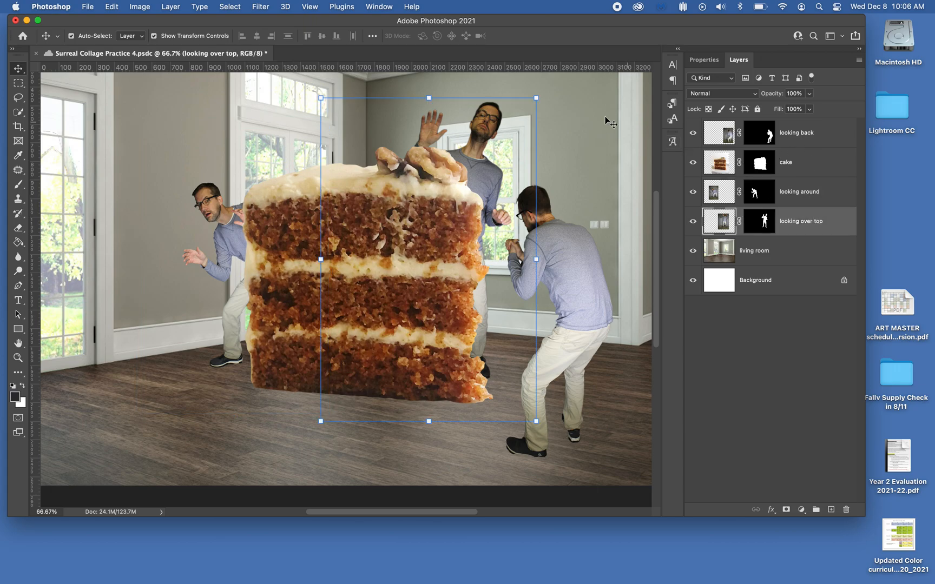
drag(538, 98, 518, 123)
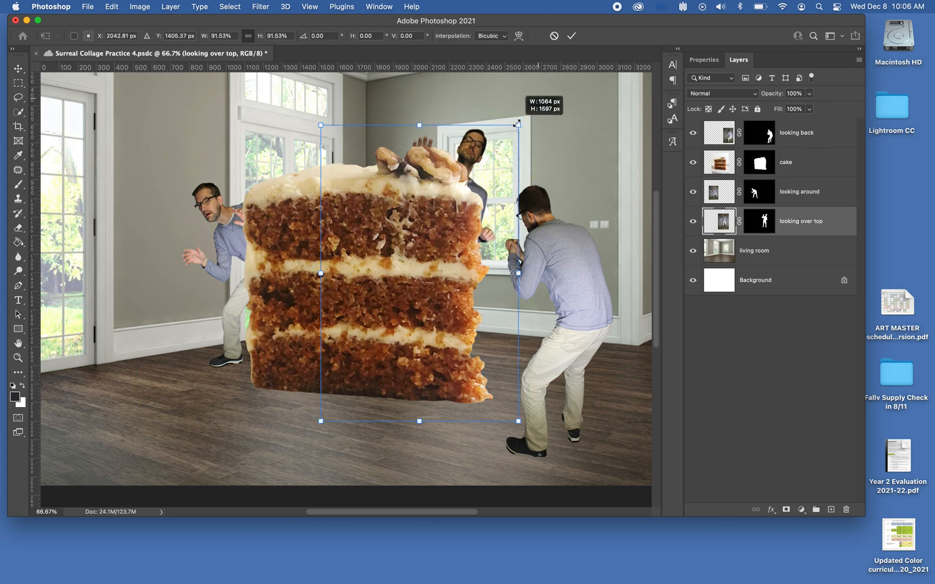
click(571, 36)
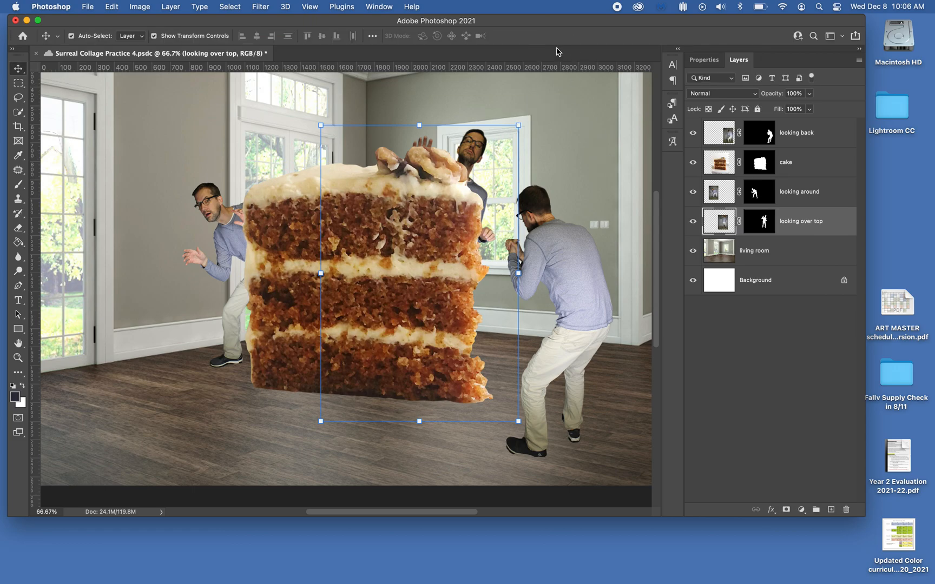